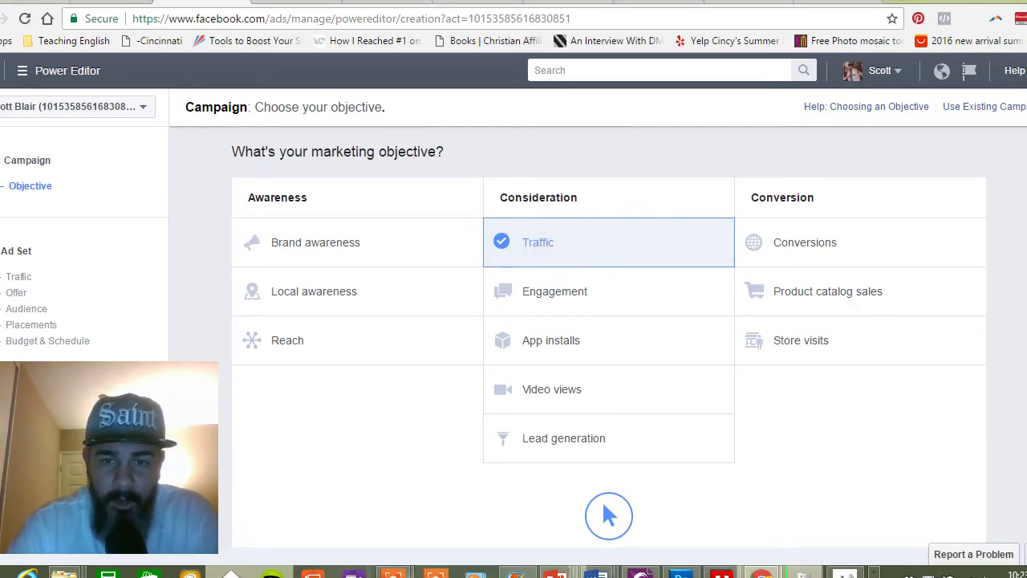
- Keep Traffic as the marketing objective and campaign name, and continue to the ad set settings
scroll(608, 337, down, 2)
scroll(609, 337, down, 3)
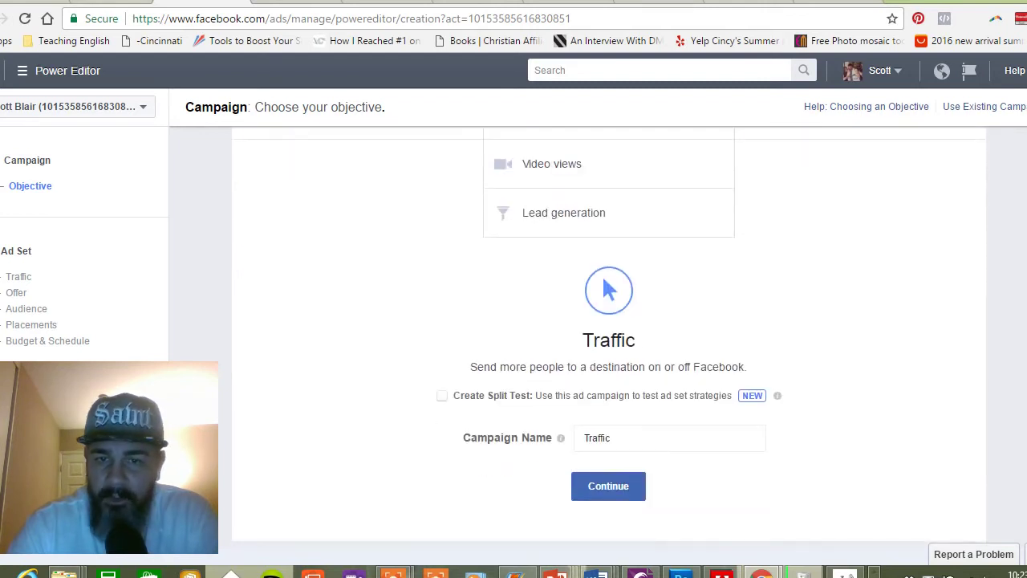
click(590, 440)
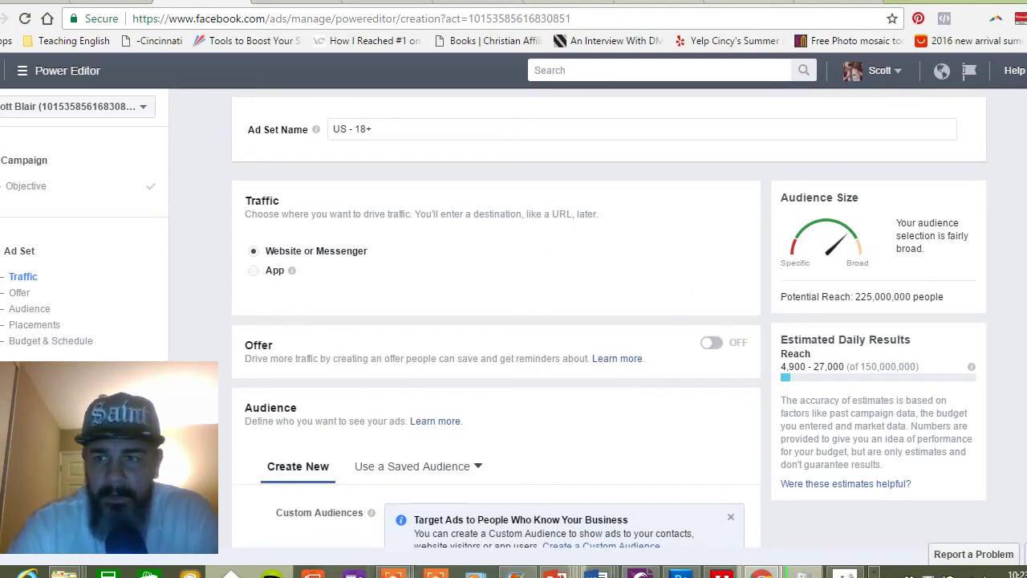
- Review the ad set's traffic destination, offer and audience sections along with the audience size and estimated daily results
scroll(514, 321, down, 1)
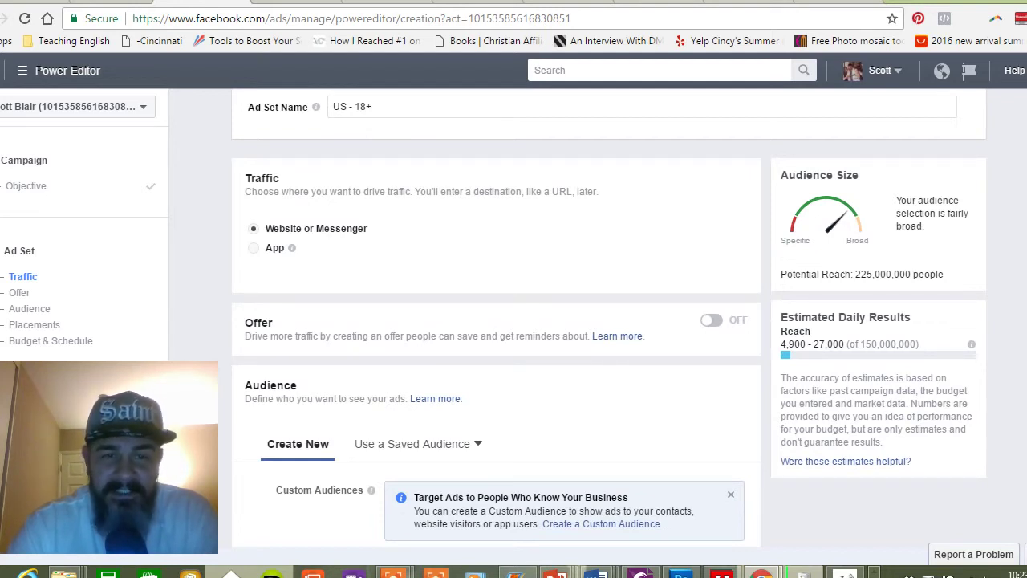
scroll(458, 369, down, 2)
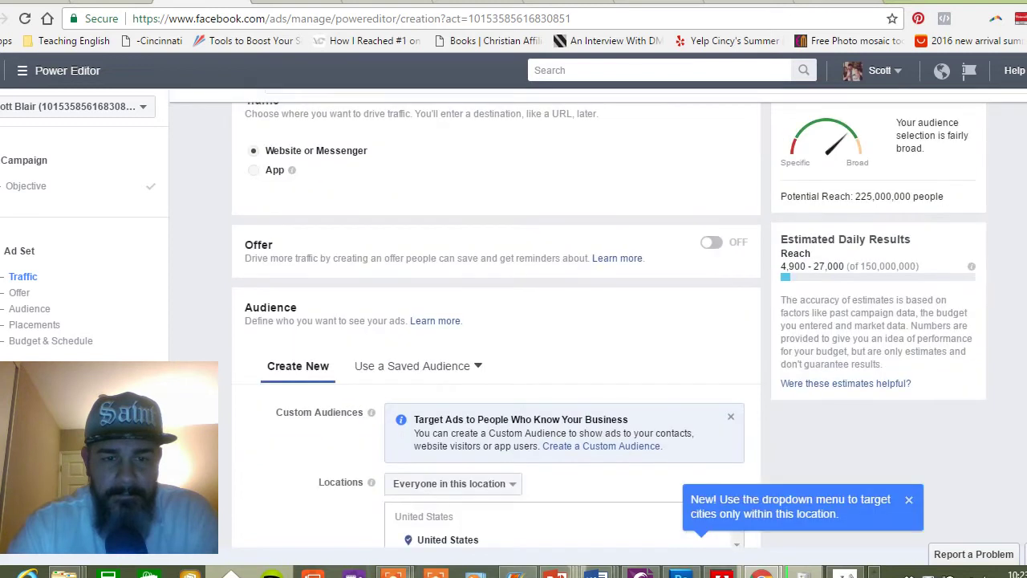
scroll(458, 369, up, 1)
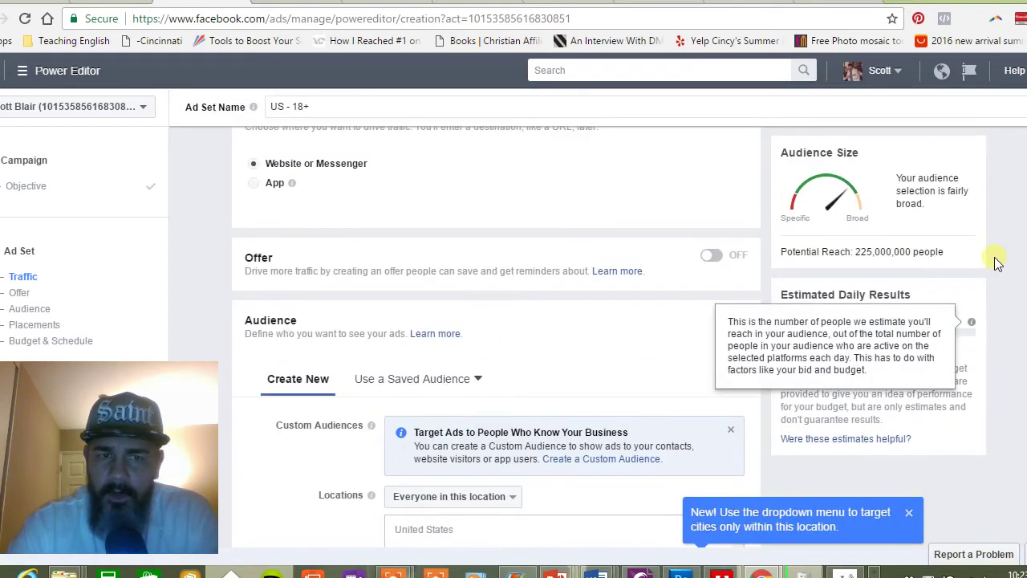
scroll(496, 337, up, 1)
scroll(496, 337, down, 1)
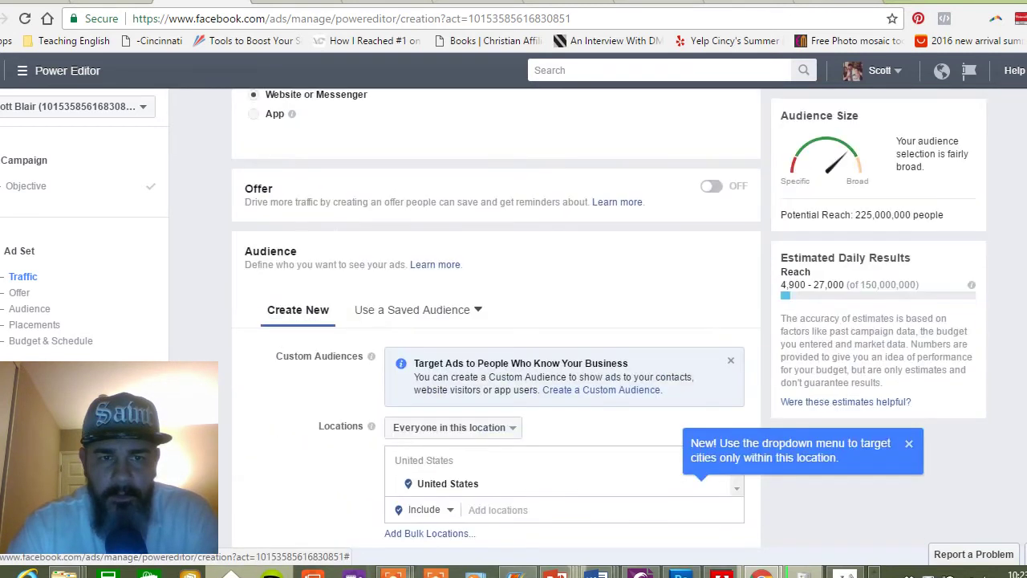
scroll(496, 337, up, 2)
scroll(496, 337, down, 1)
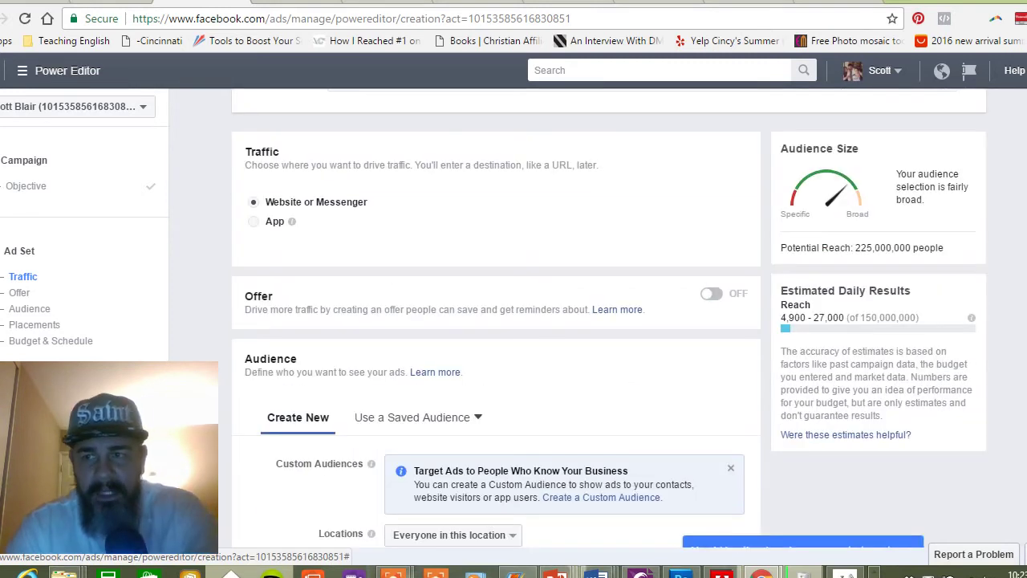
scroll(496, 337, up, 1)
scroll(496, 337, down, 2)
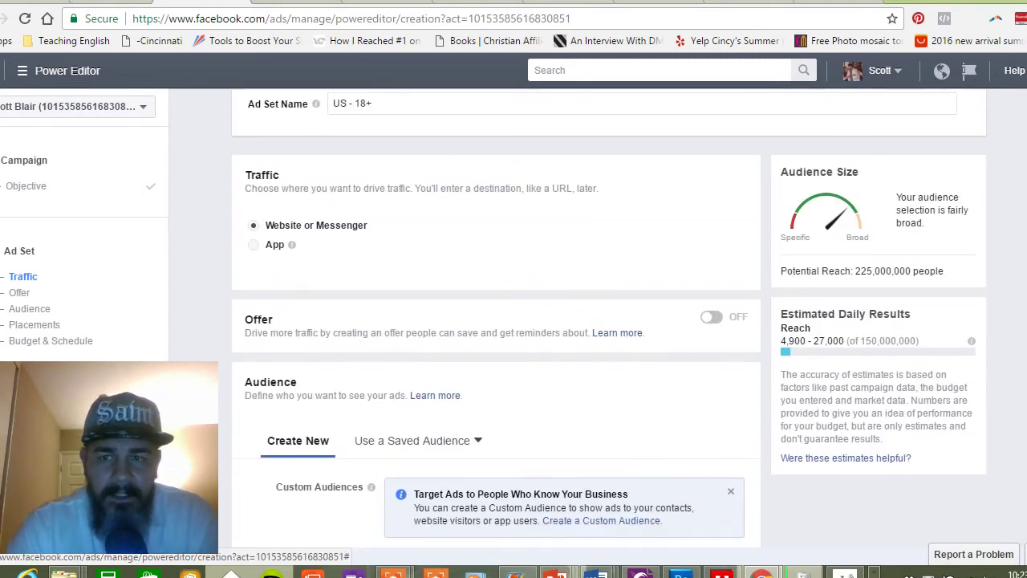
scroll(496, 337, up, 1)
scroll(496, 337, down, 1)
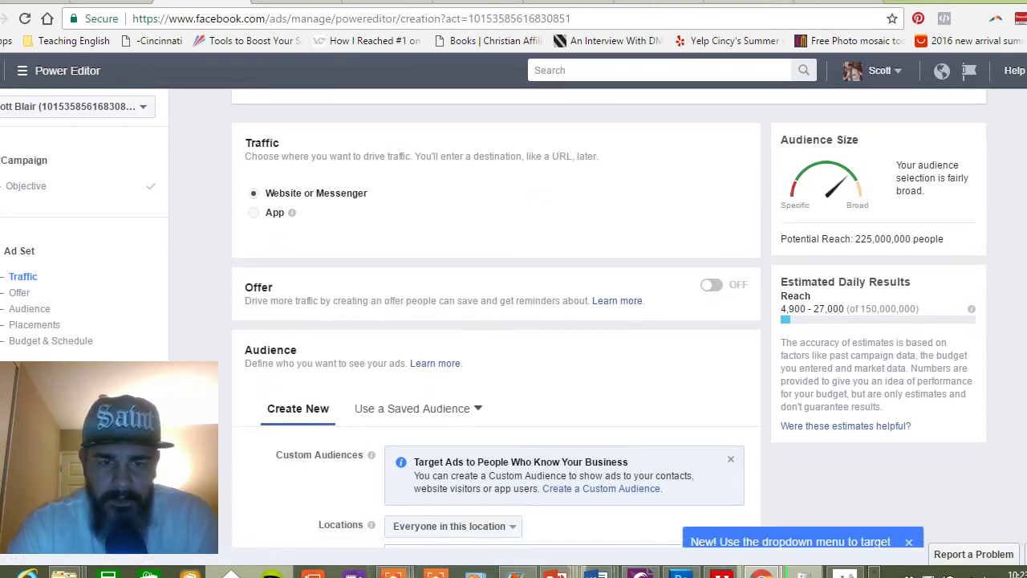
scroll(496, 337, down, 3)
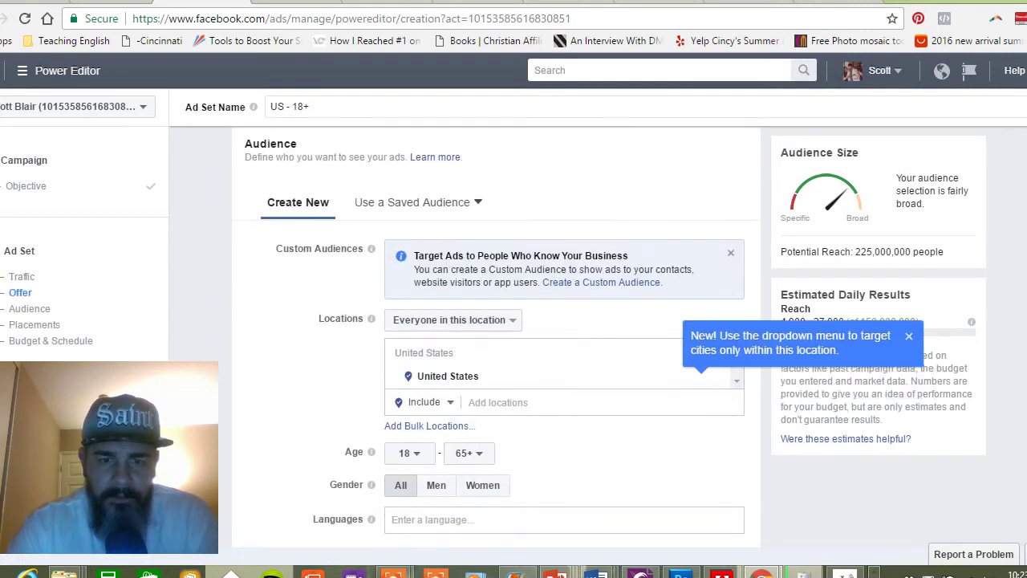
scroll(578, 481, down, 1)
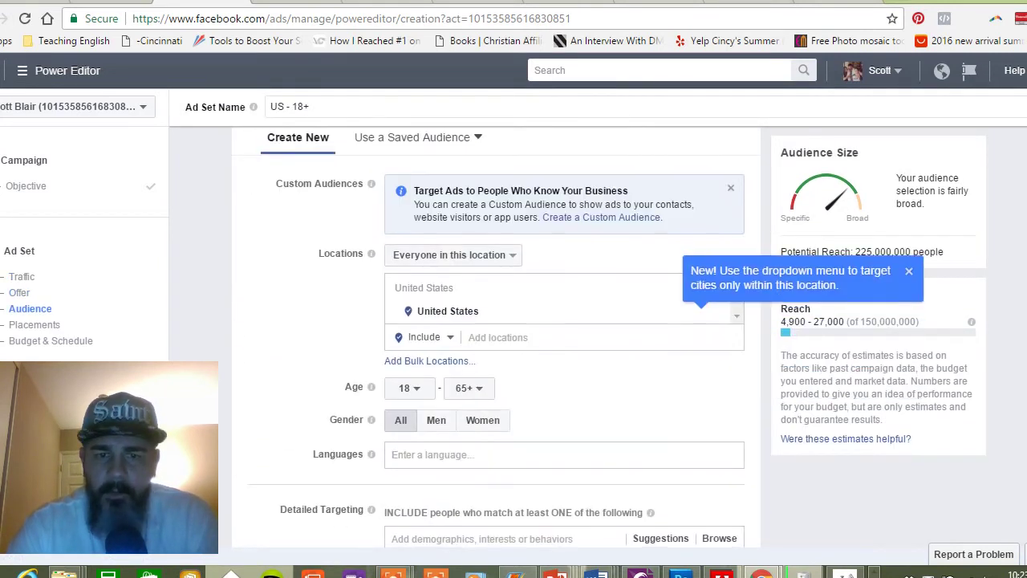
click(496, 337)
text(C)
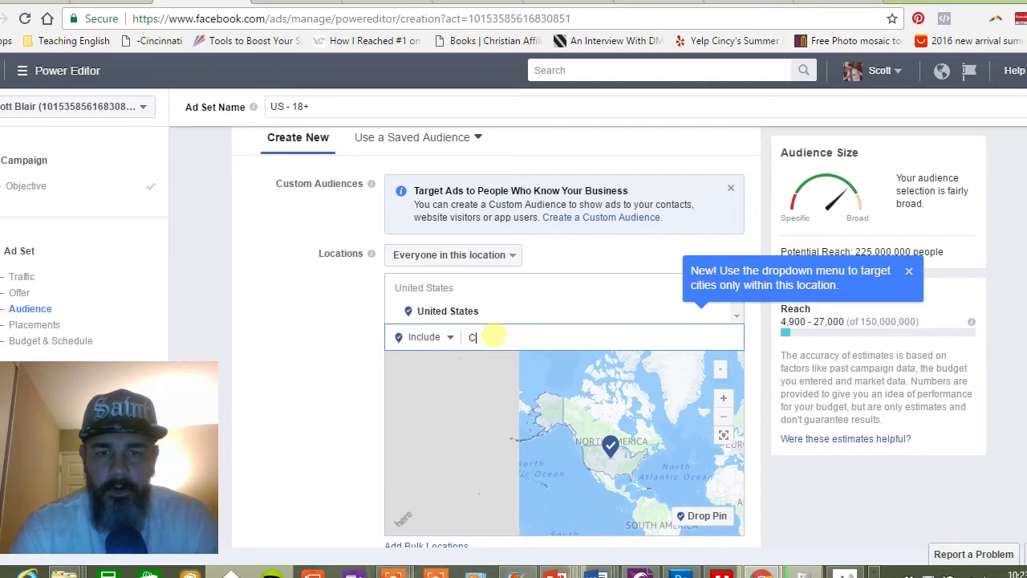
text(incinnati)
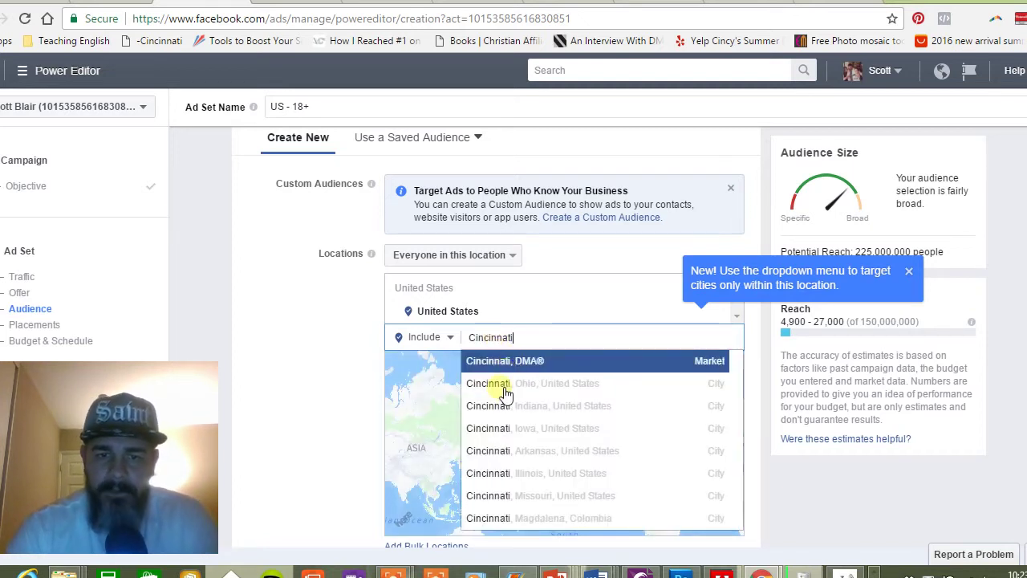
key(Return)
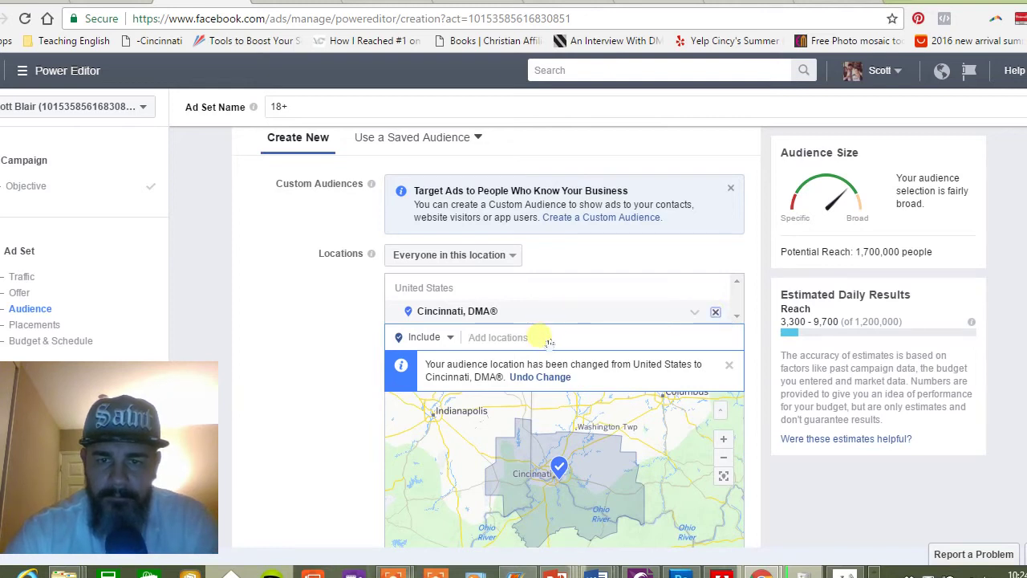
key(BackSpace)
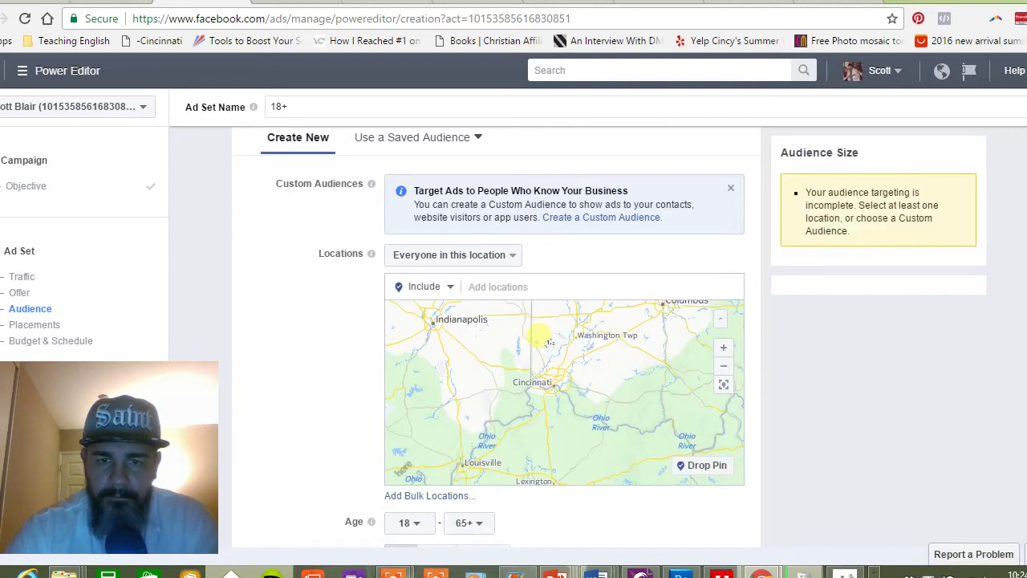
- Add the city of Cincinnati, Ohio, United States as an included audience location
click(528, 291)
text(Ci)
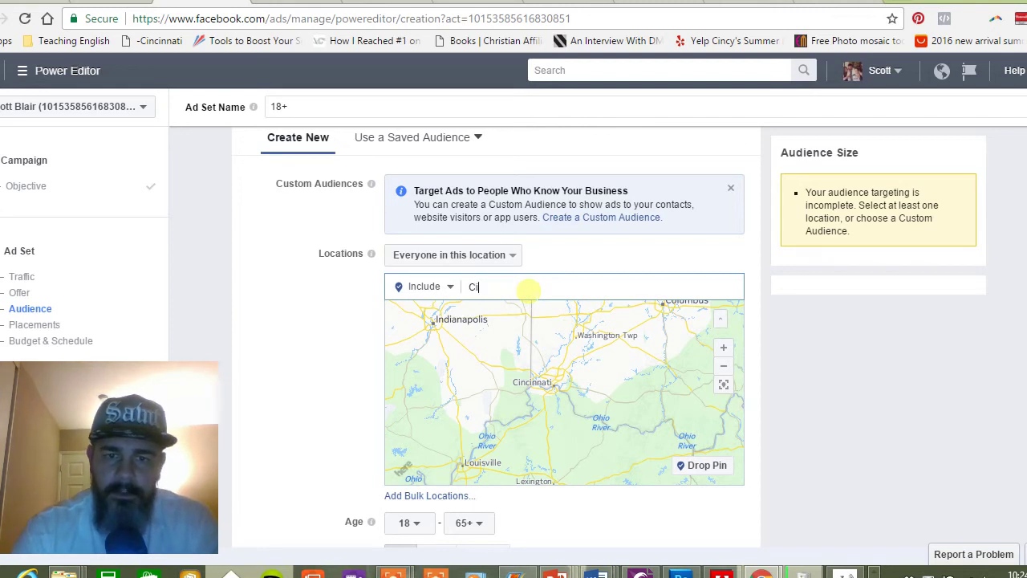
text(ncinnati)
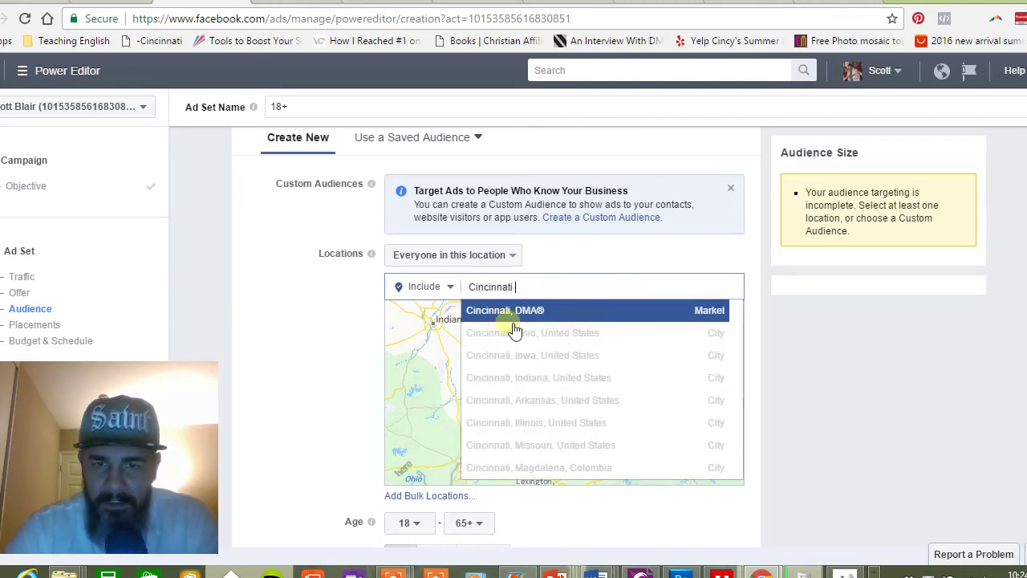
click(512, 335)
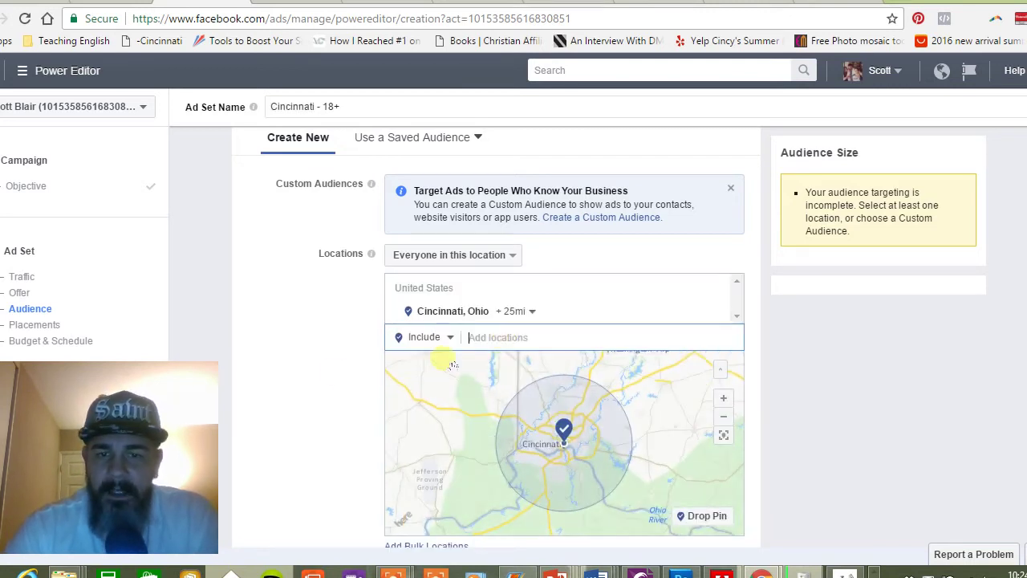
- Set the radius around Cincinnati, Ohio to 15 miles
click(519, 314)
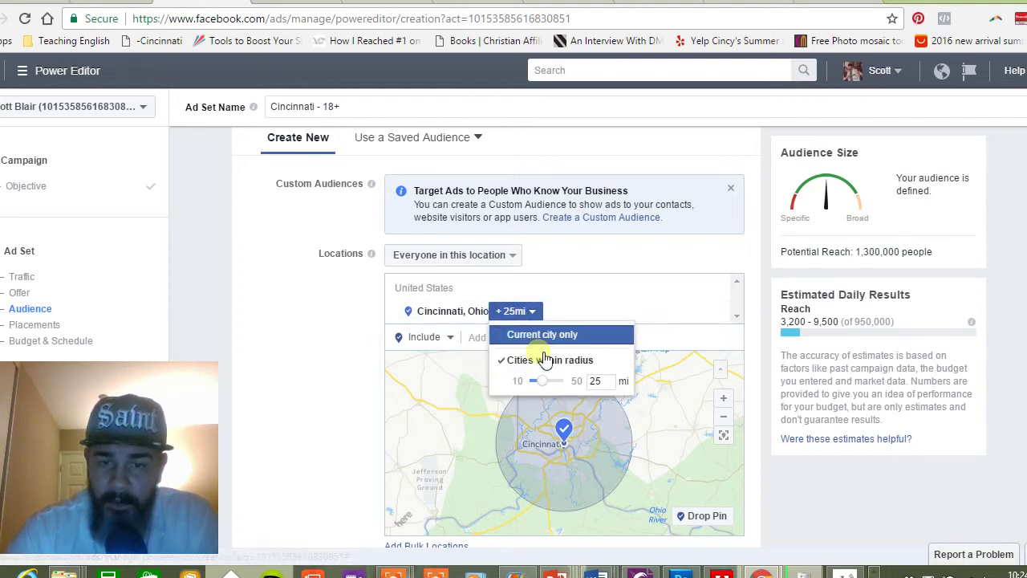
drag(603, 381, 564, 386)
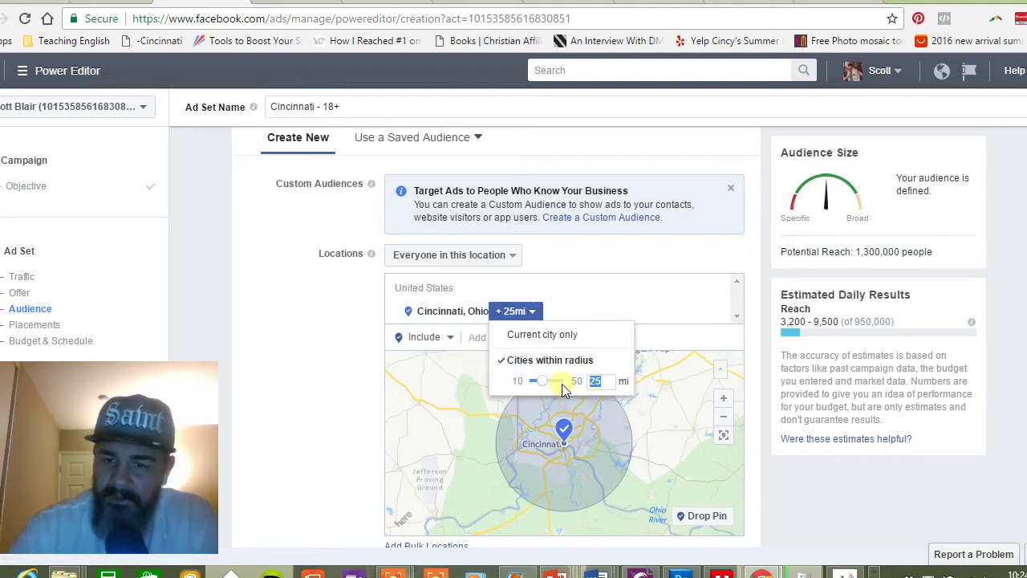
text(1)
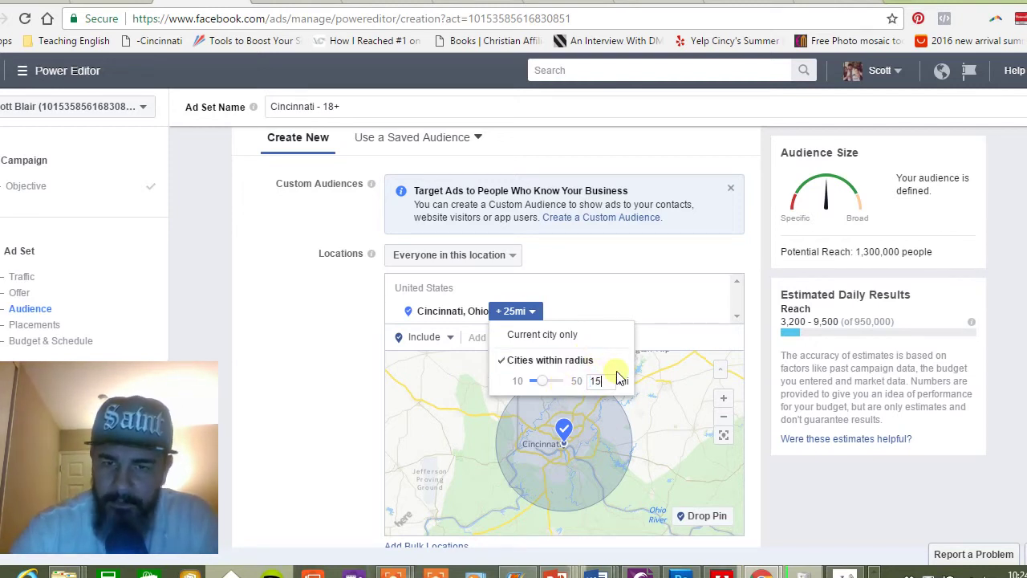
click(297, 397)
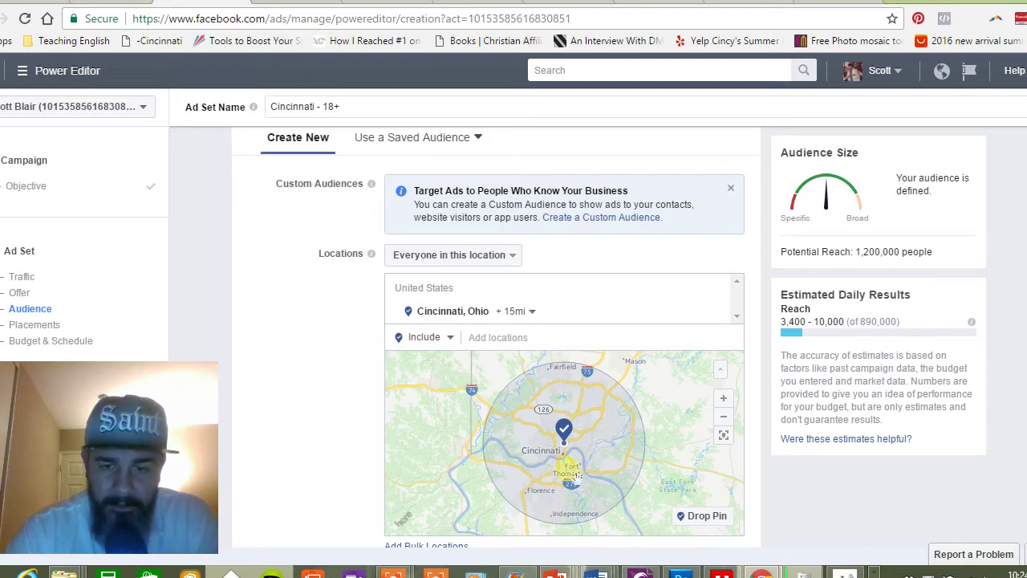
double_click(314, 380)
click(313, 380)
- Set the audience's age range to 20–50 and limit the gender to women
scroll(401, 434, down, 3)
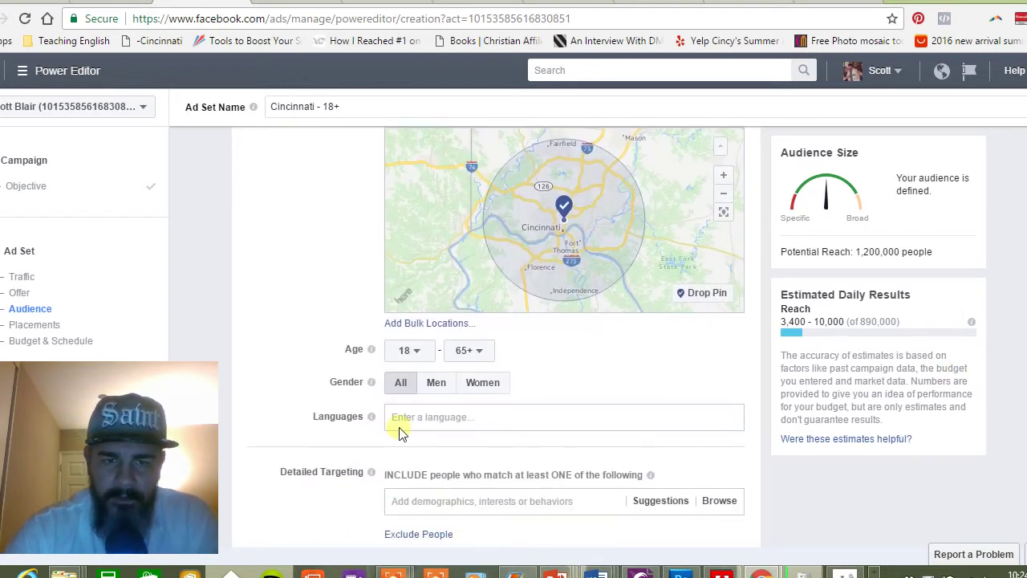
click(419, 351)
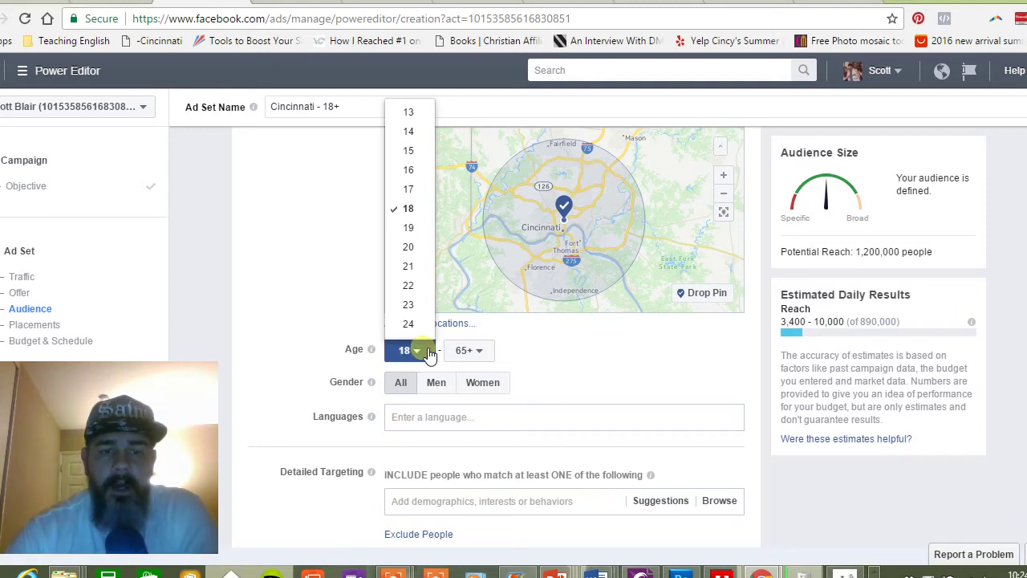
click(421, 251)
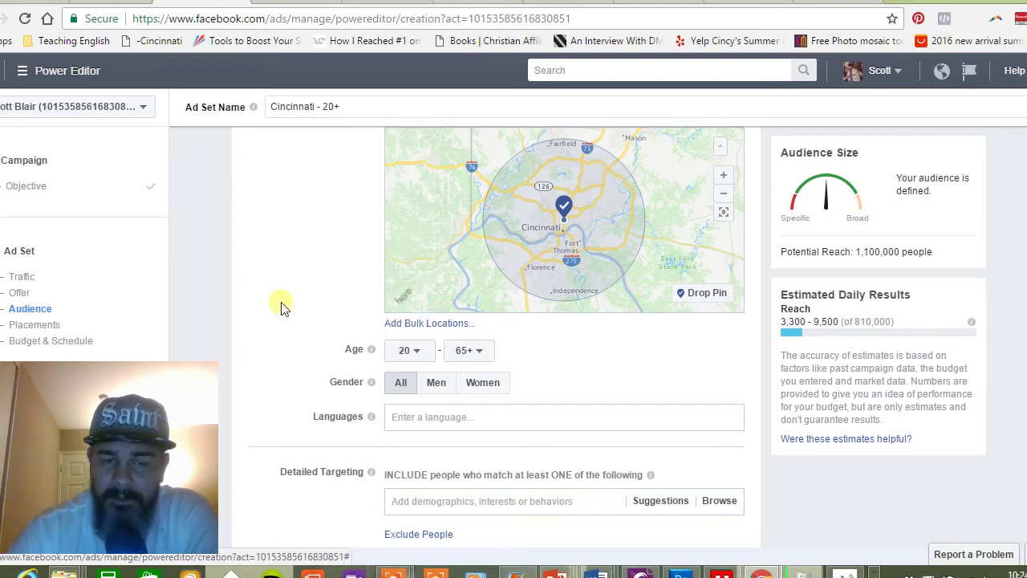
click(490, 358)
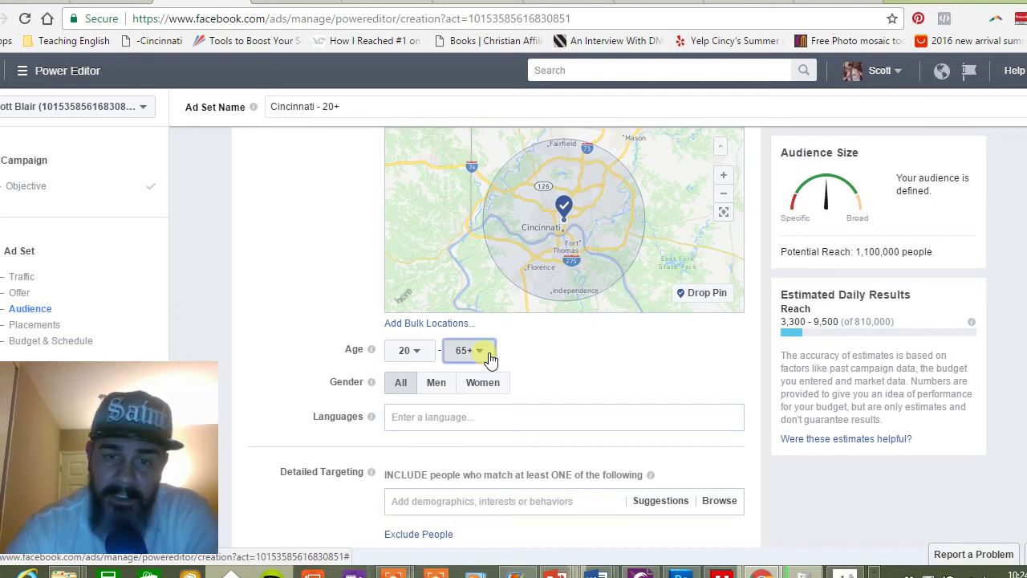
scroll(494, 321, down, 6)
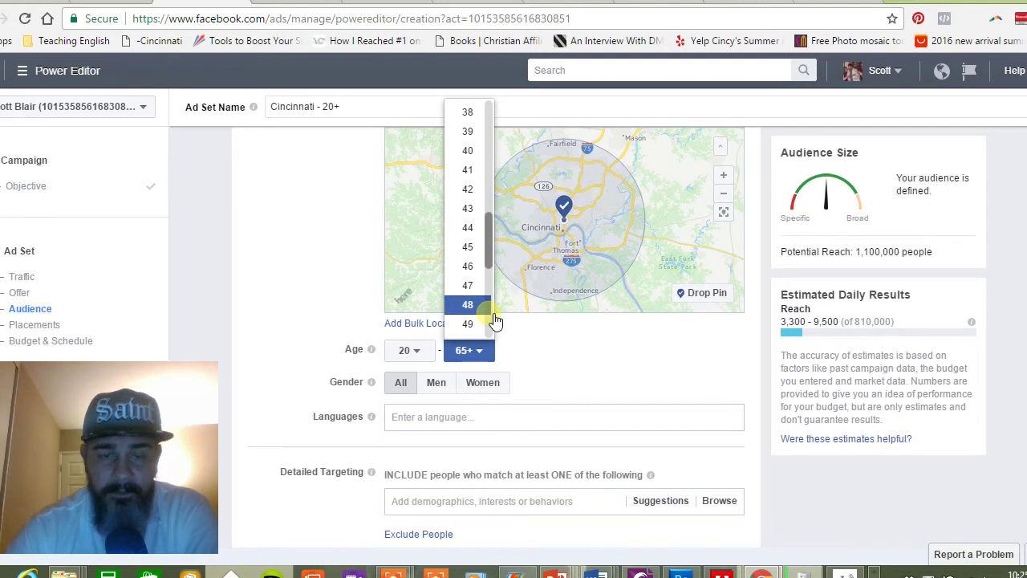
scroll(493, 313, down, 3)
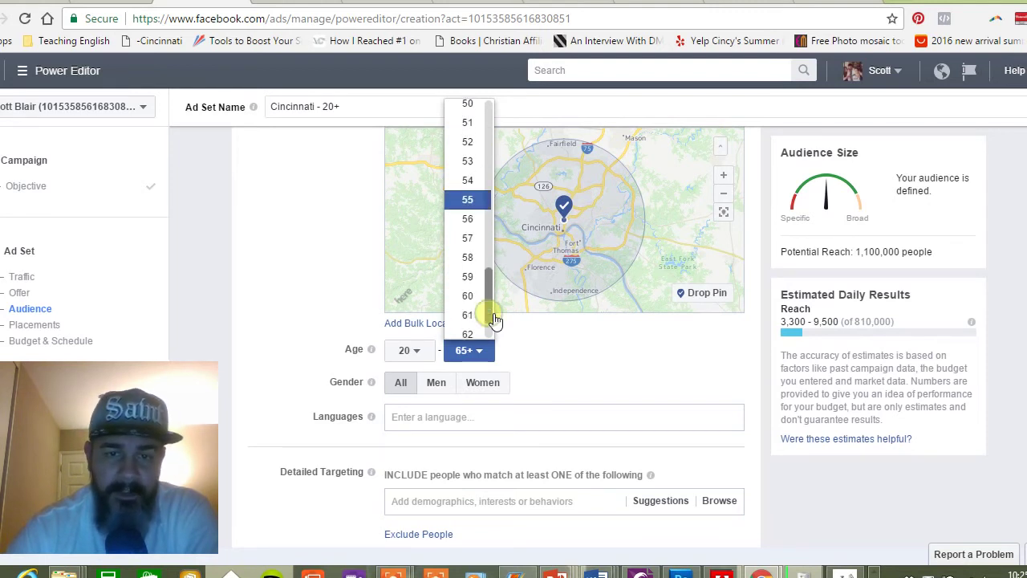
click(483, 108)
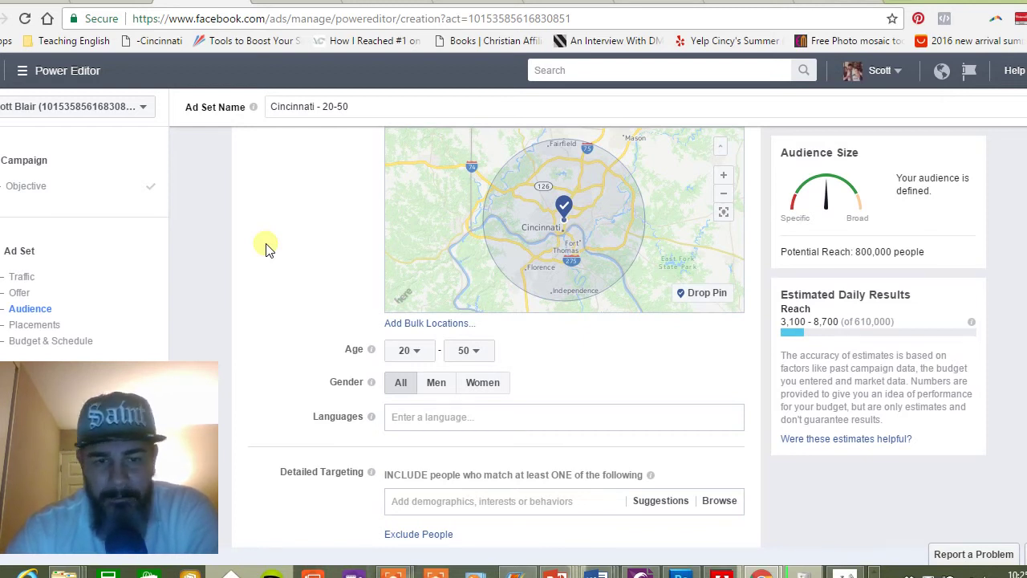
click(484, 385)
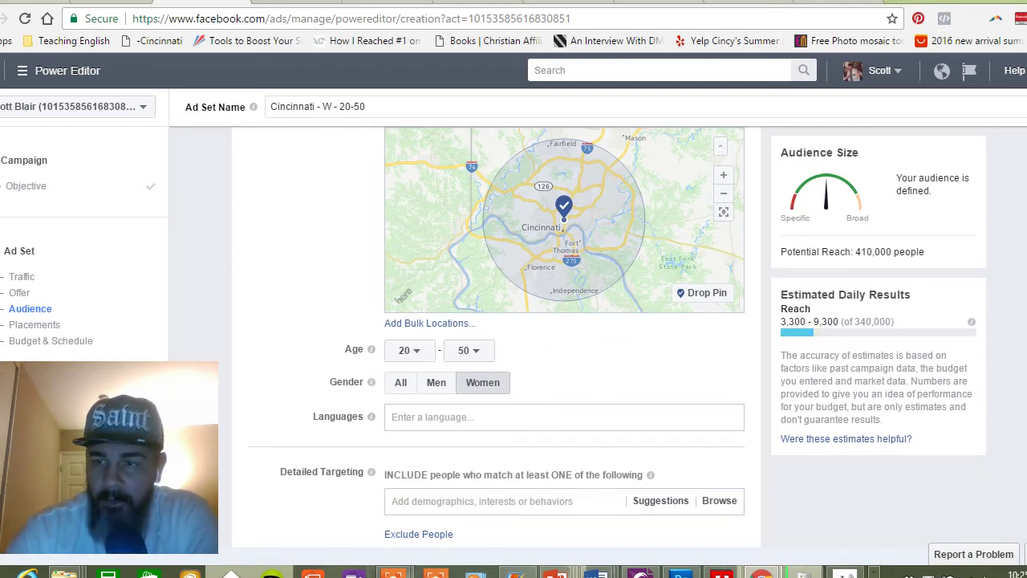
- Search detailed targeting for "life event birthday may" and include the Birthday in 05 May demographic in the audience
scroll(496, 337, down, 1)
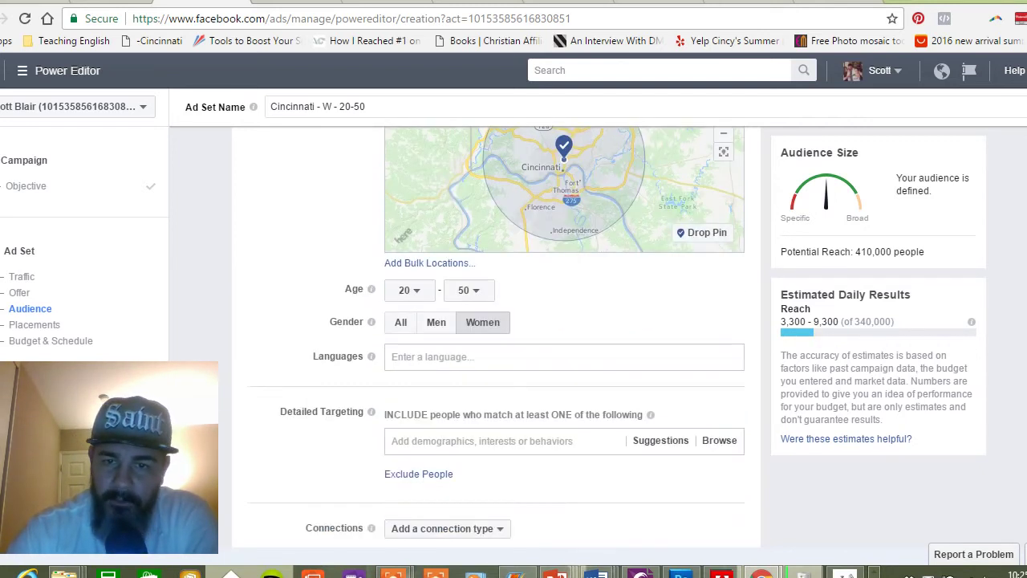
scroll(496, 337, down, 2)
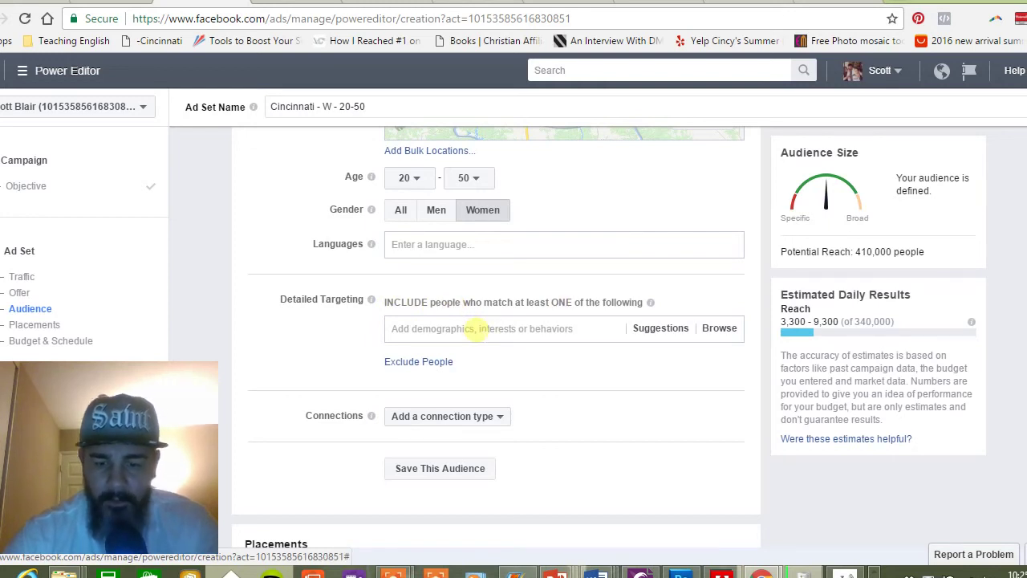
click(476, 329)
text(li)
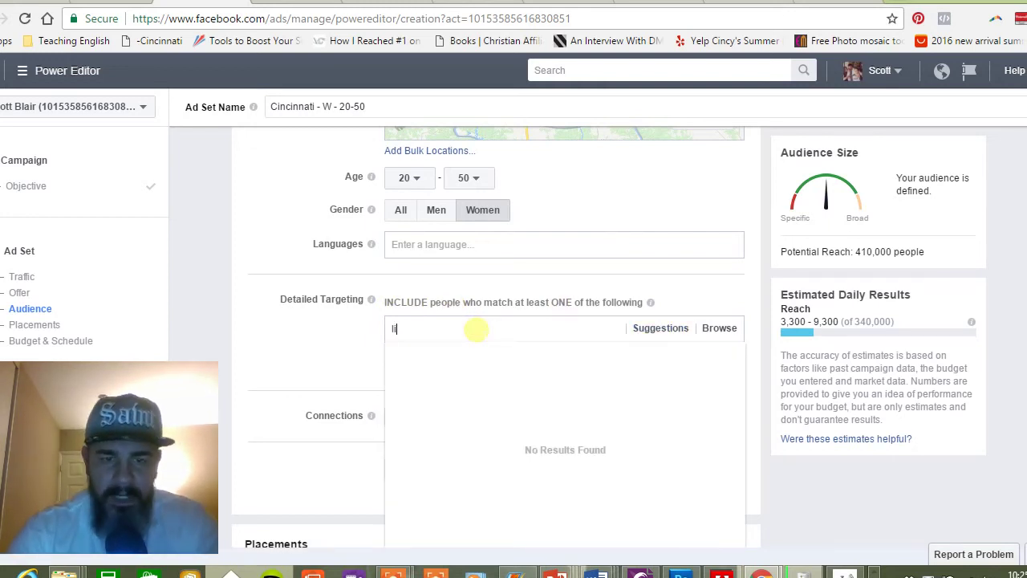
text(fe event birt)
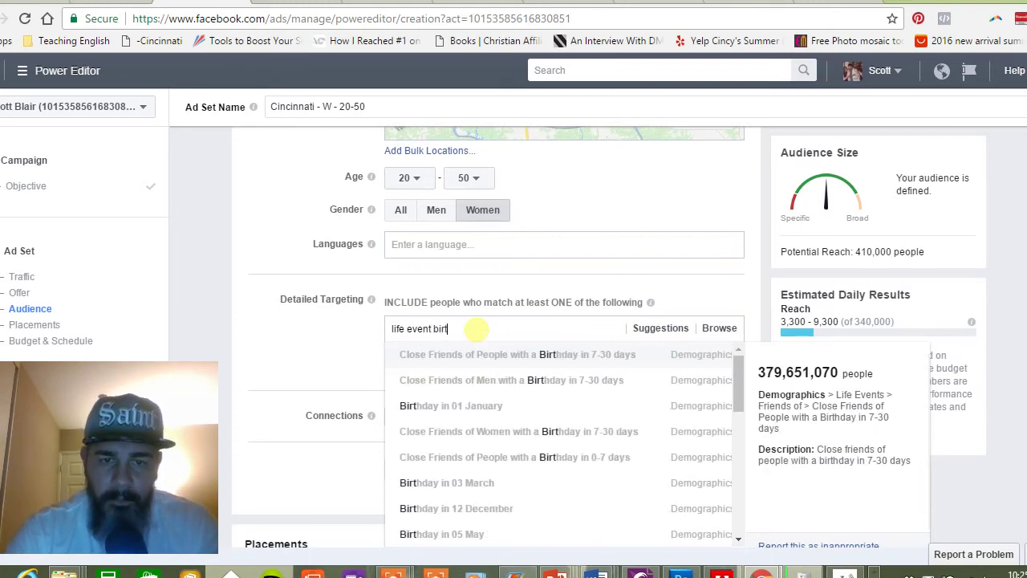
text( may)
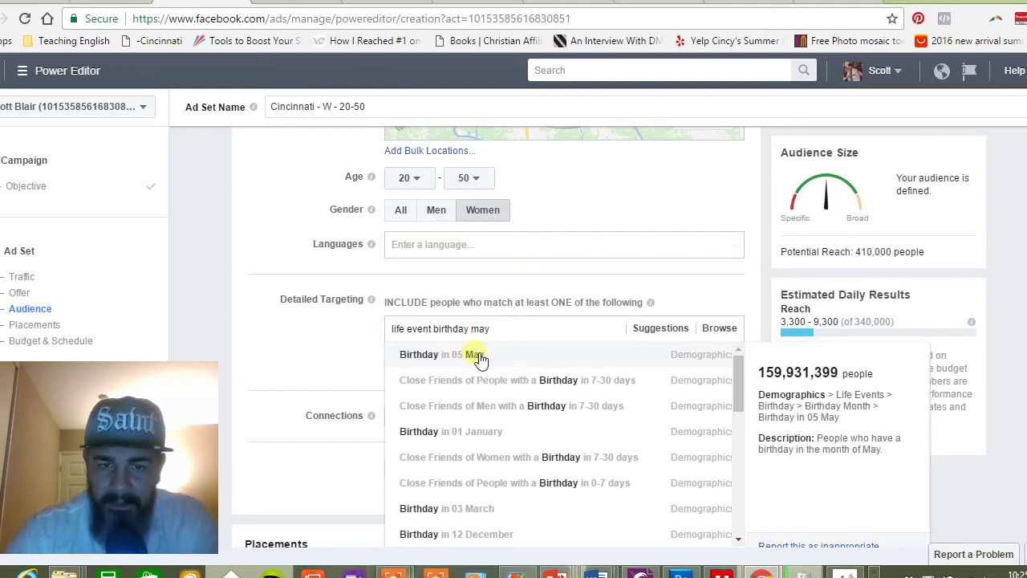
click(480, 356)
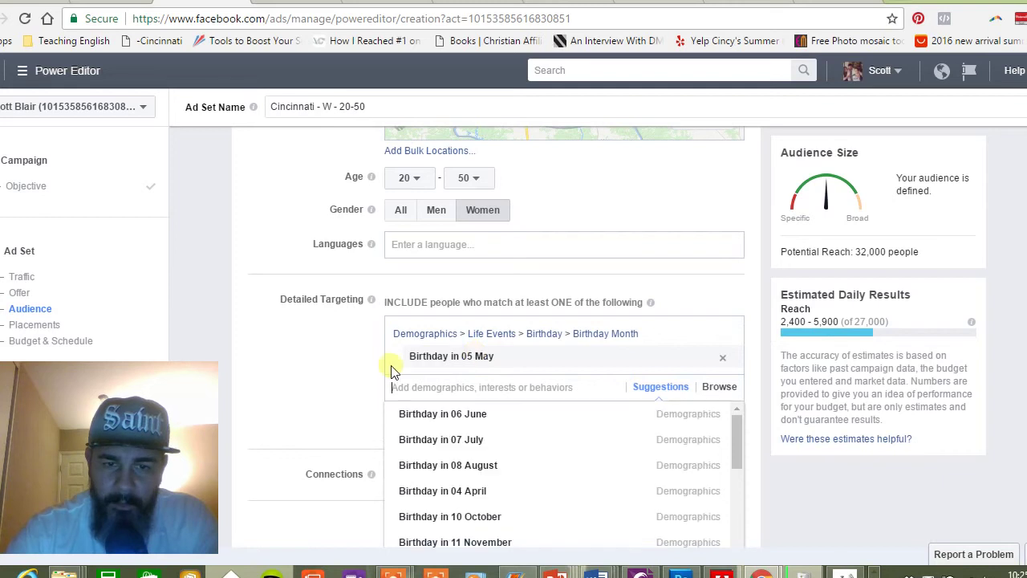
click(269, 385)
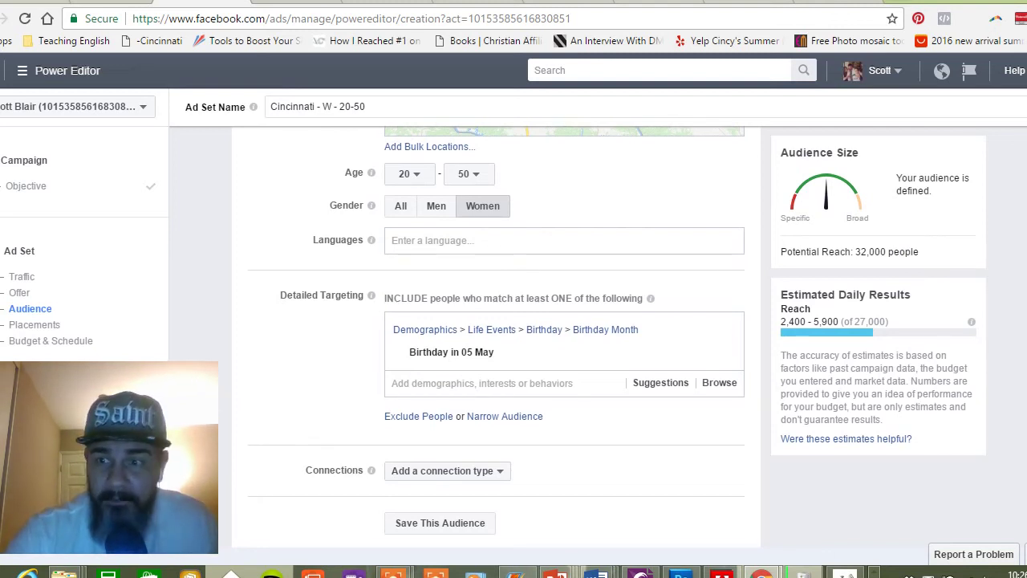
- Review the ad set's potential reach, estimated daily results, connections and placement options
scroll(496, 331, down, 1)
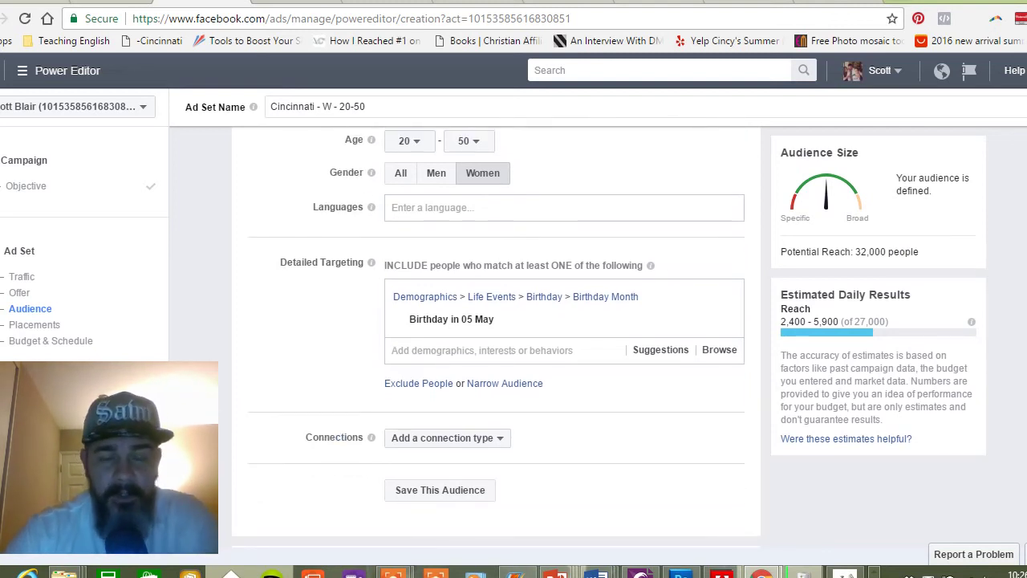
scroll(496, 336, down, 2)
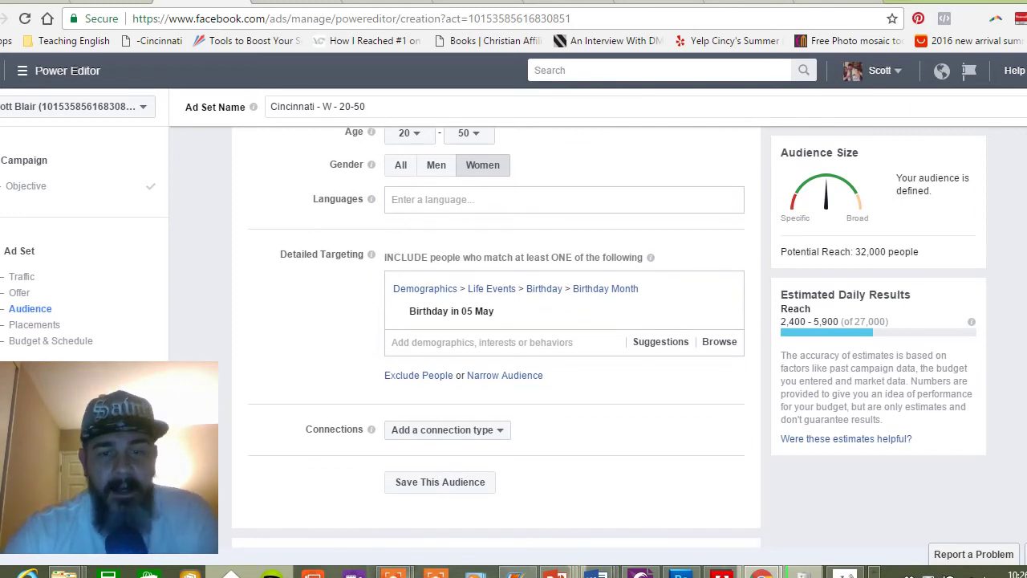
right_click(844, 333)
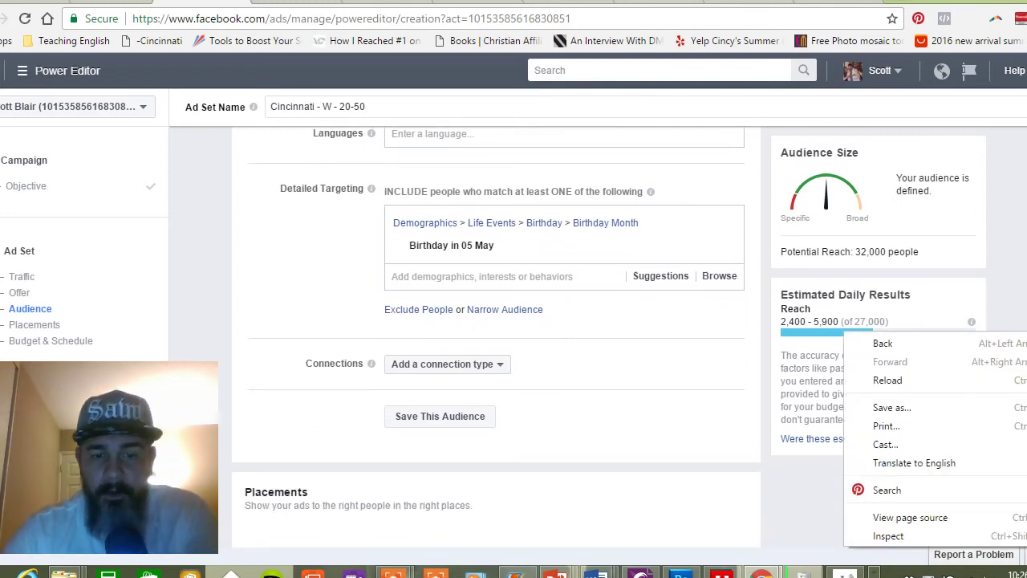
click(664, 345)
double_click(664, 346)
click(631, 325)
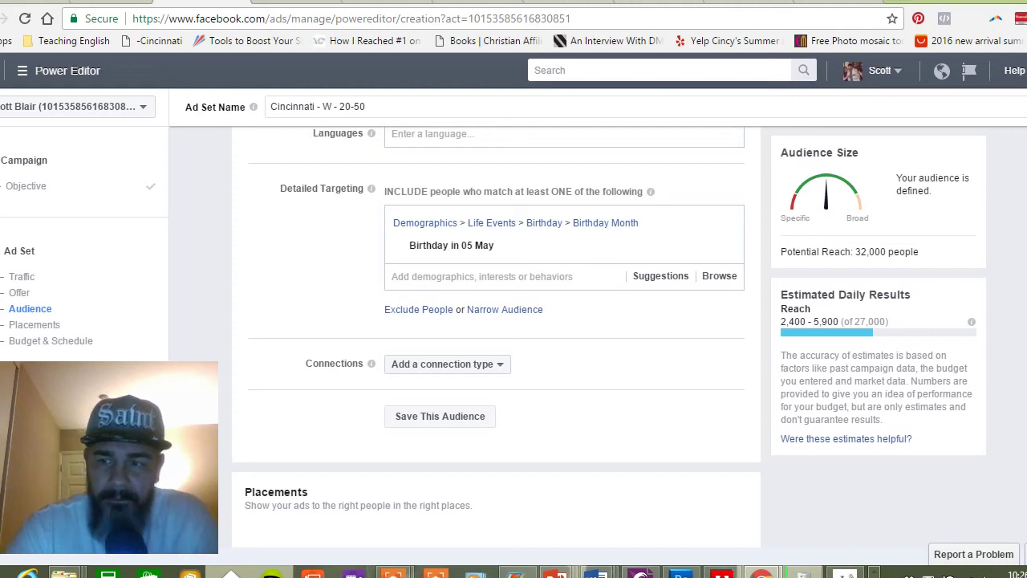
scroll(496, 336, down, 1)
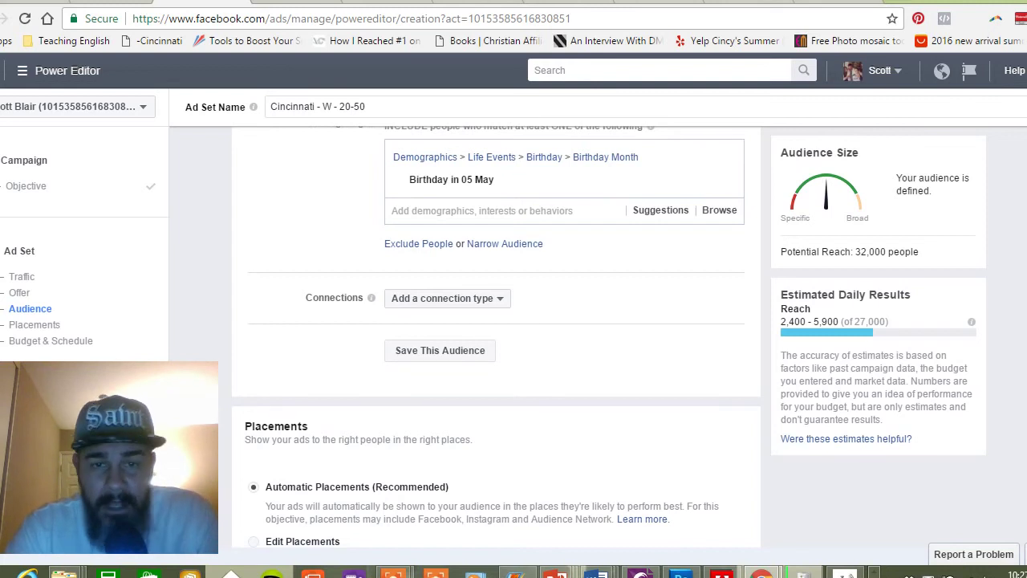
scroll(496, 337, down, 1)
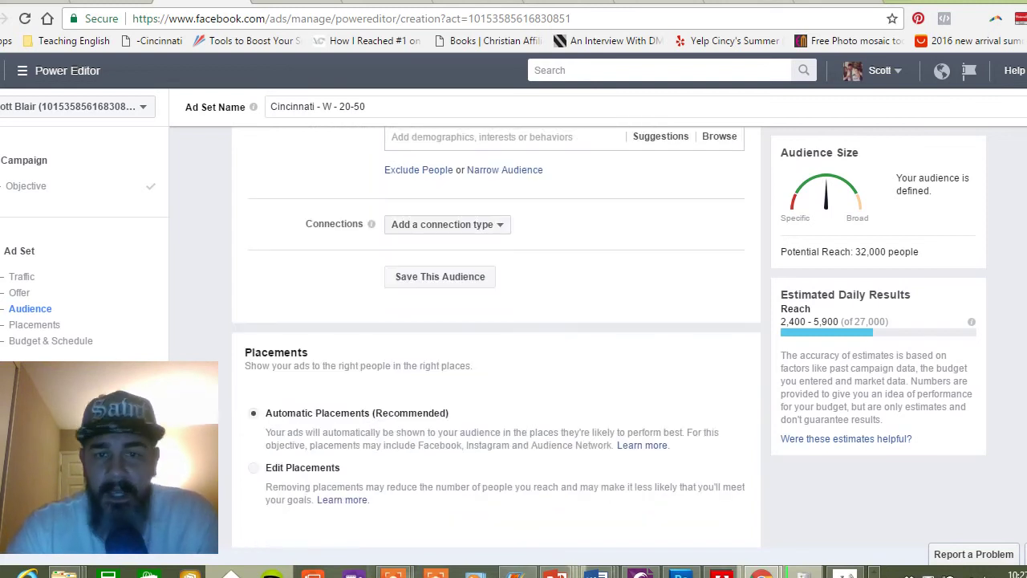
scroll(496, 337, down, 2)
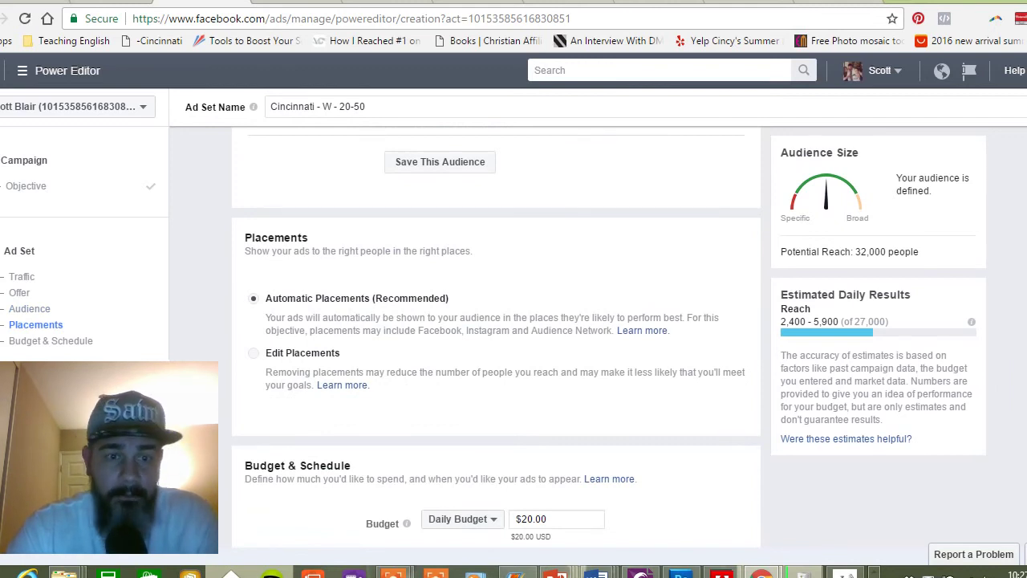
scroll(496, 337, down, 2)
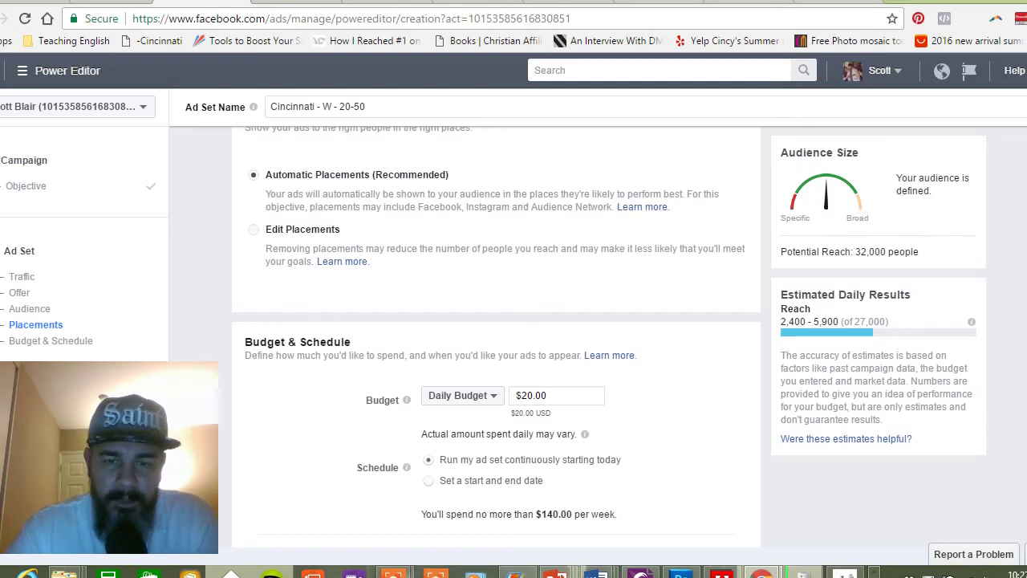
- Set the ad set's daily budget to $5.00
scroll(496, 337, down, 2)
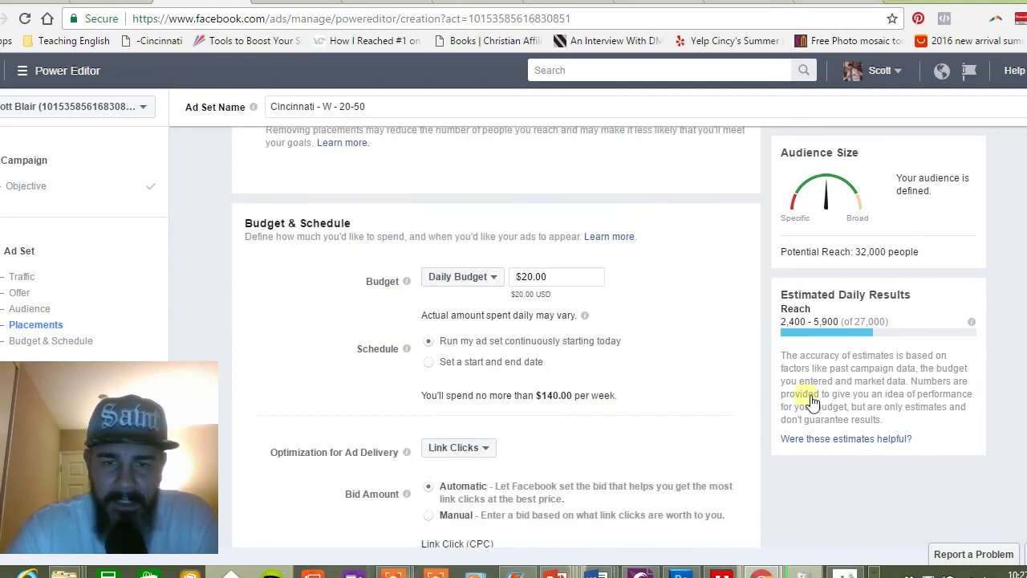
drag(556, 276, 446, 281)
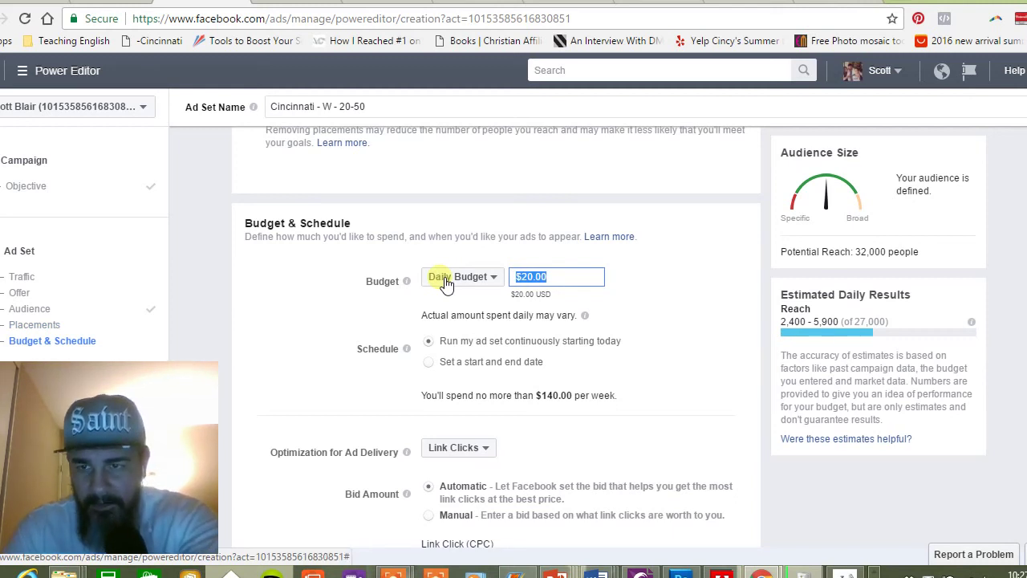
text(5.00)
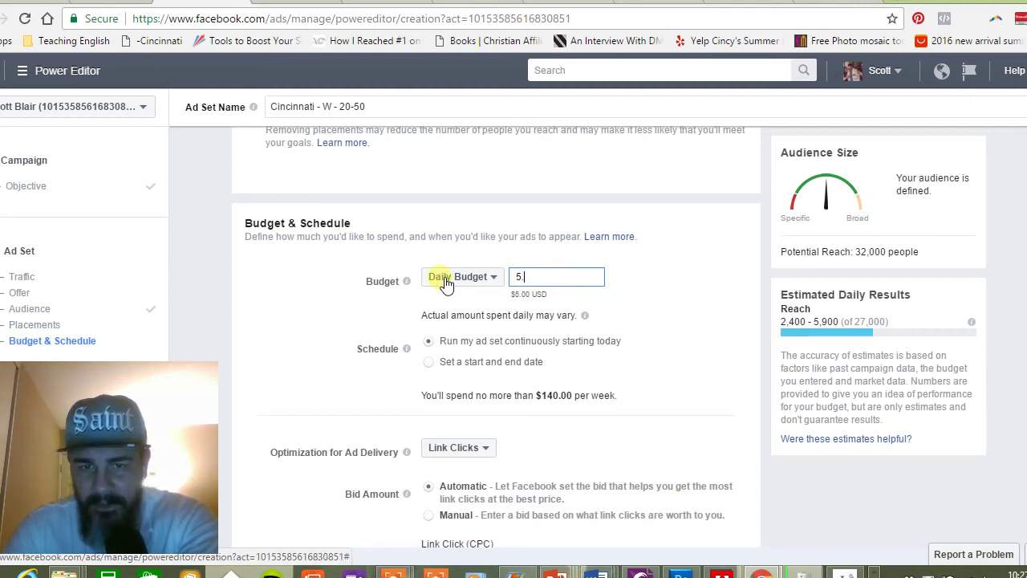
click(664, 311)
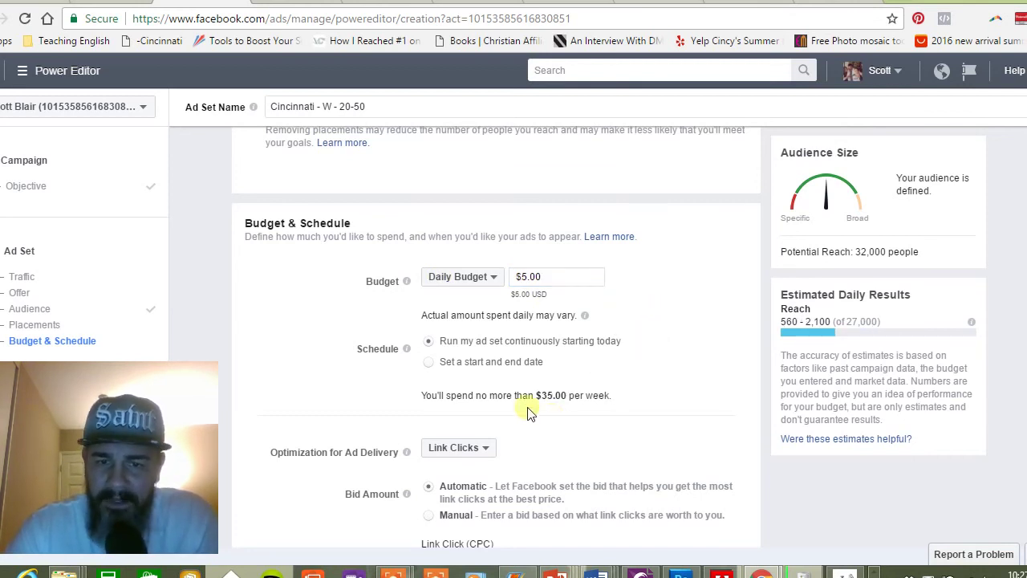
click(556, 404)
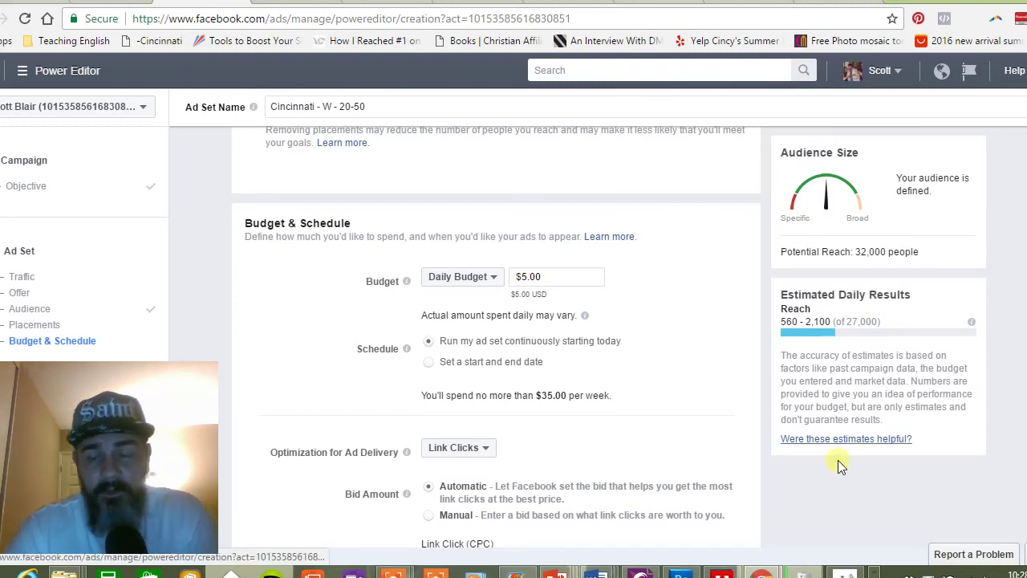
- Review the schedule, delivery optimization and bid settings, and recheck the audience's detailed targeting, age, gender and location
scroll(483, 340, down, 1)
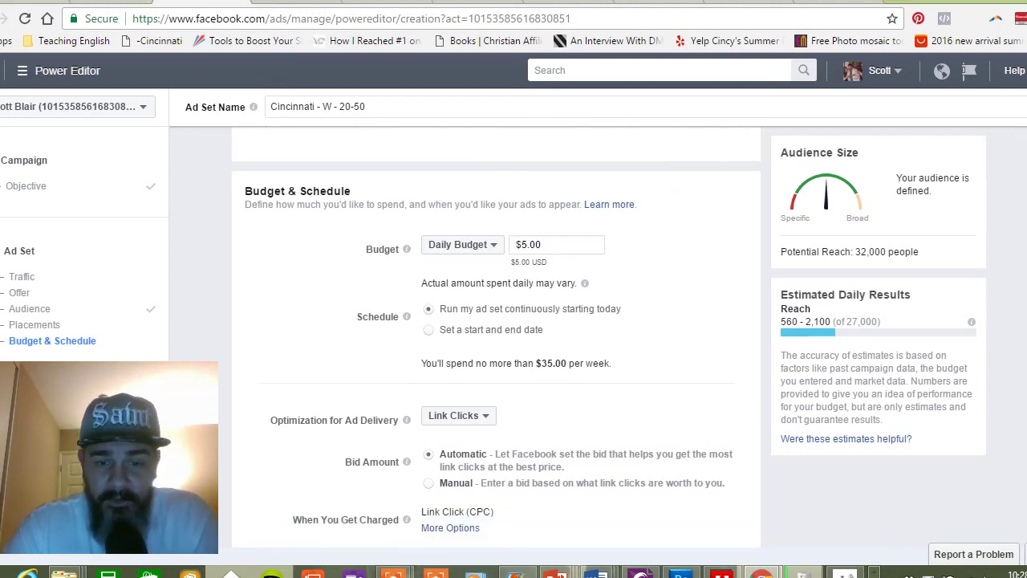
scroll(496, 335, down, 1)
scroll(496, 337, down, 1)
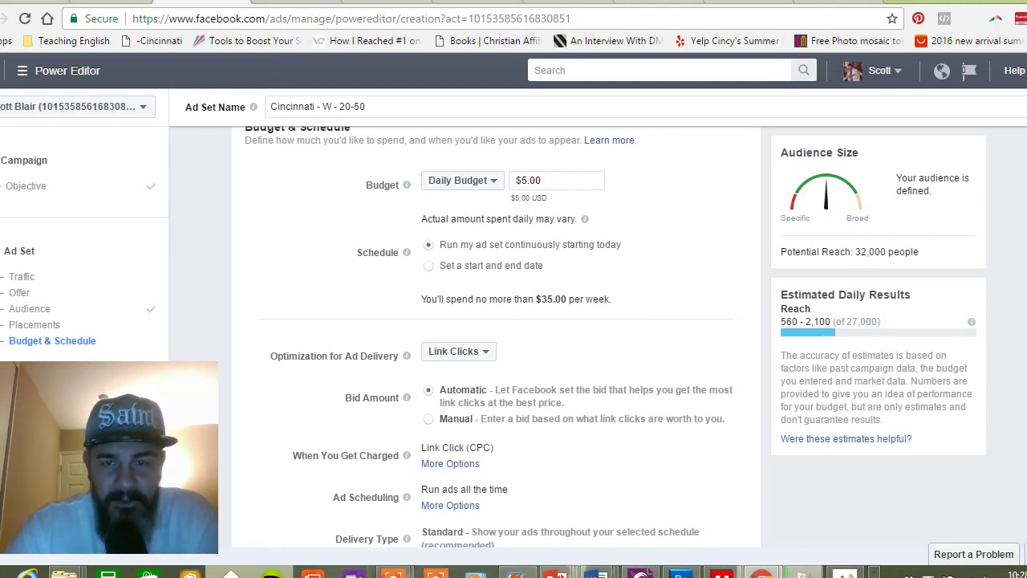
scroll(489, 338, up, 1)
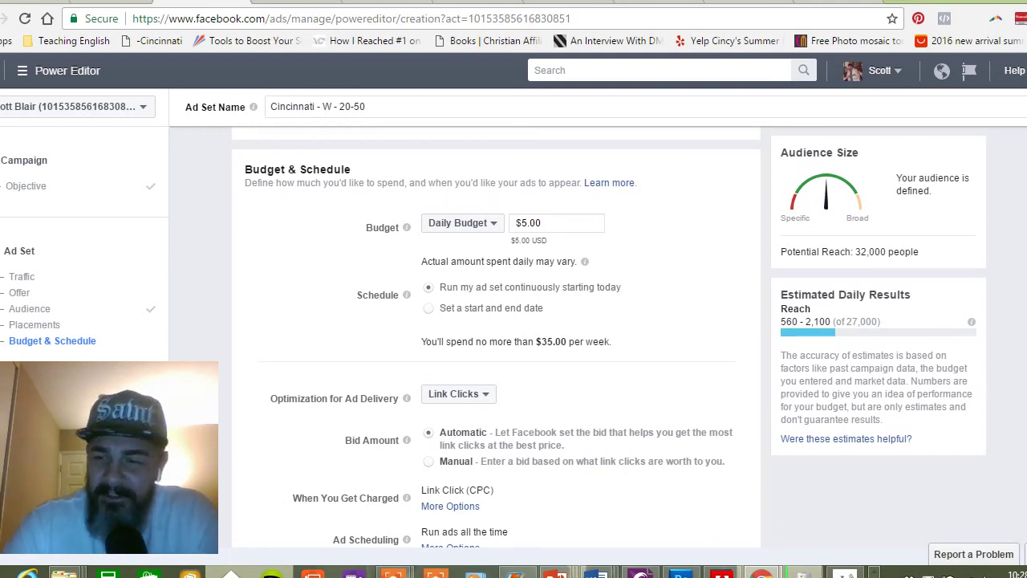
scroll(496, 337, up, 2)
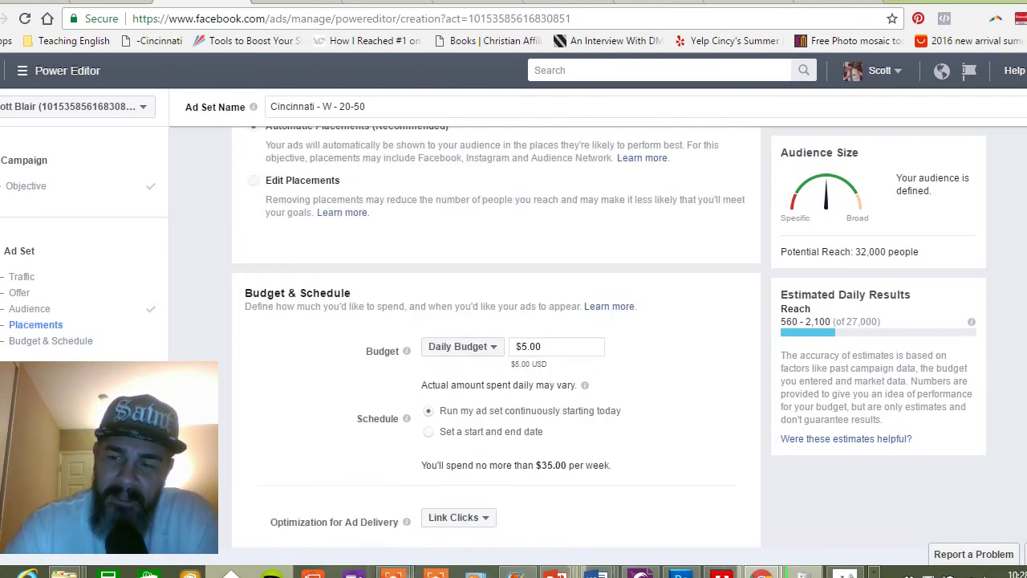
scroll(496, 337, up, 6)
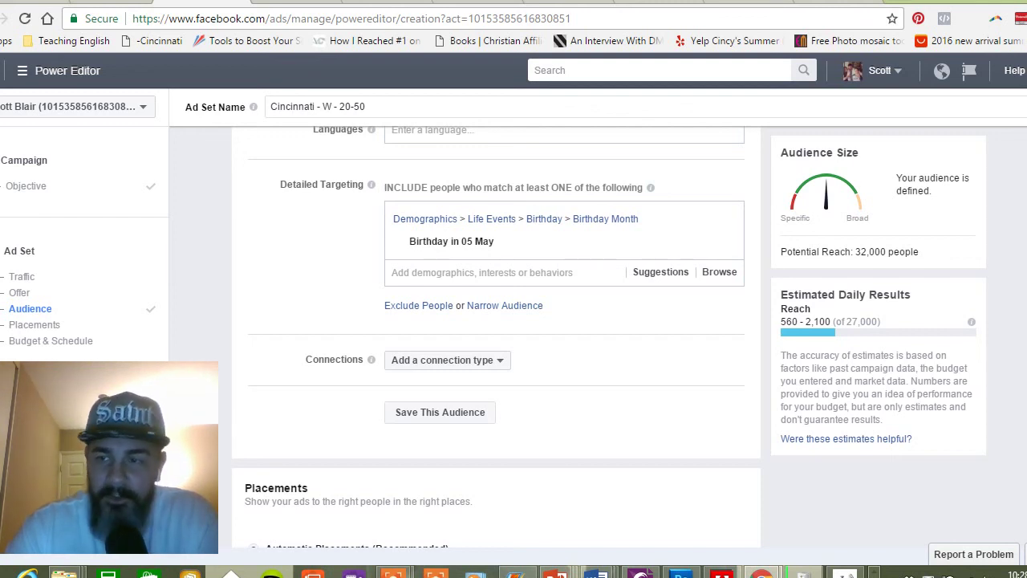
scroll(496, 337, up, 2)
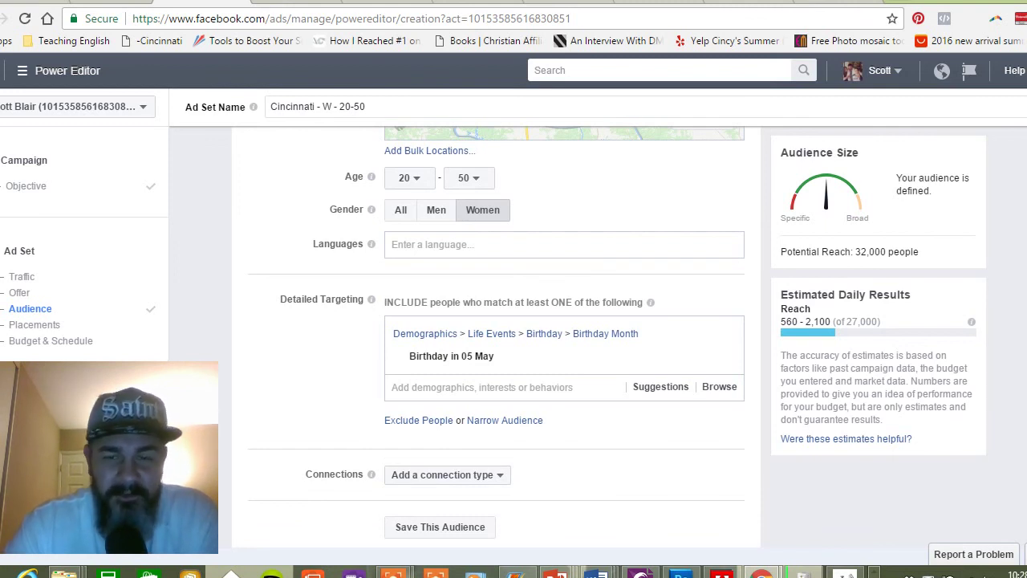
scroll(496, 334, up, 3)
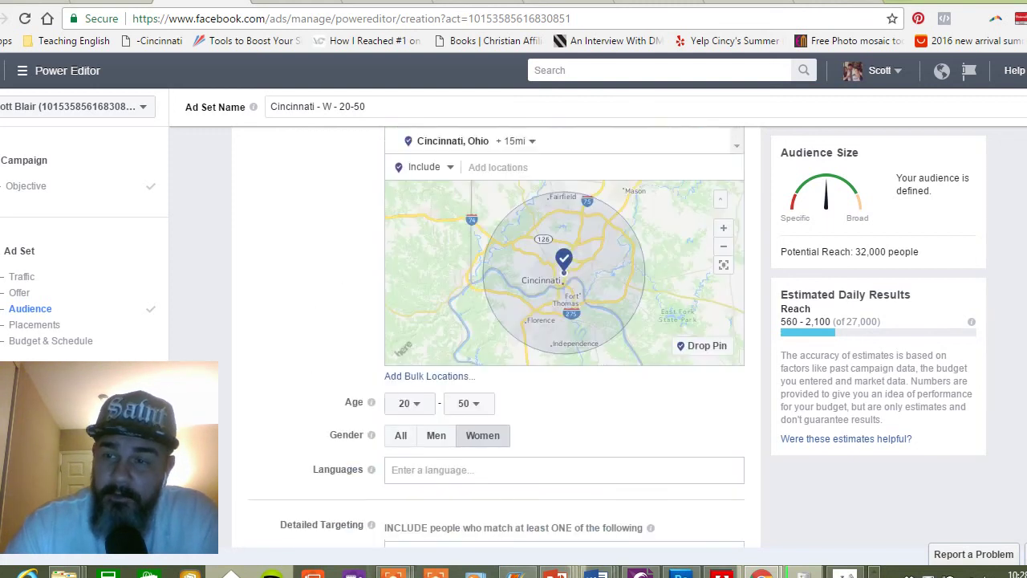
scroll(496, 334, up, 5)
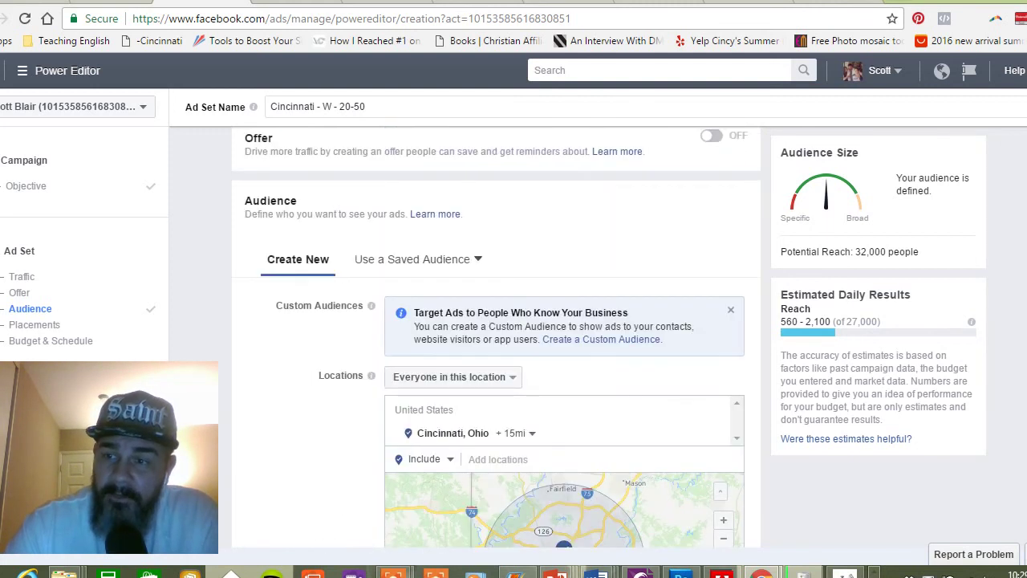
right_click(845, 214)
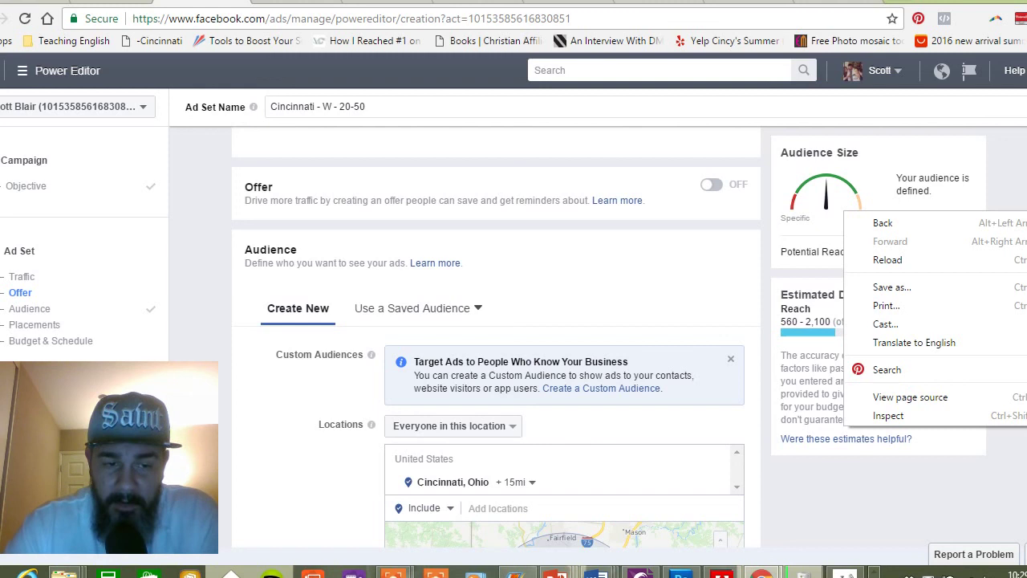
key(Escape)
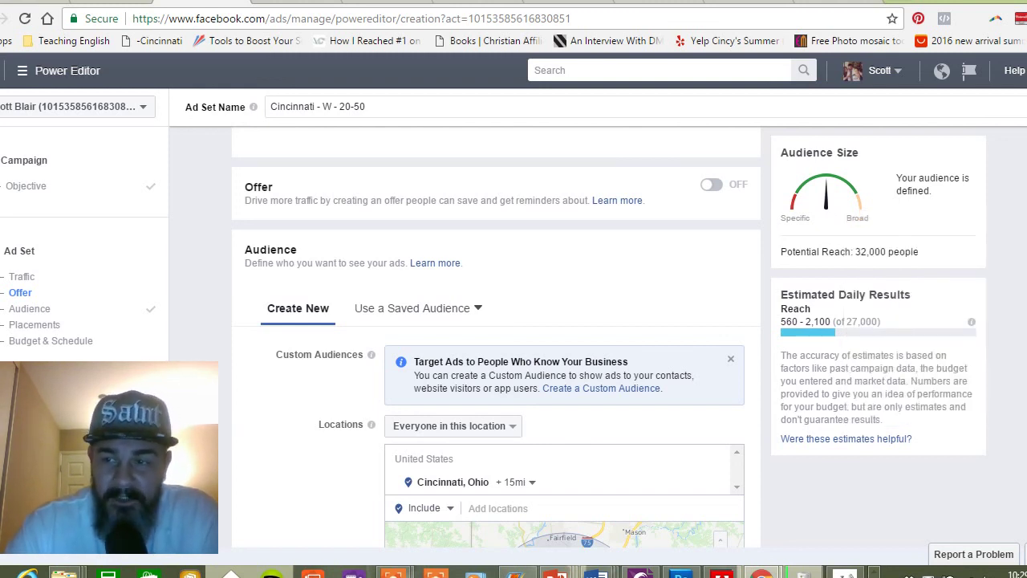
scroll(496, 334, down, 3)
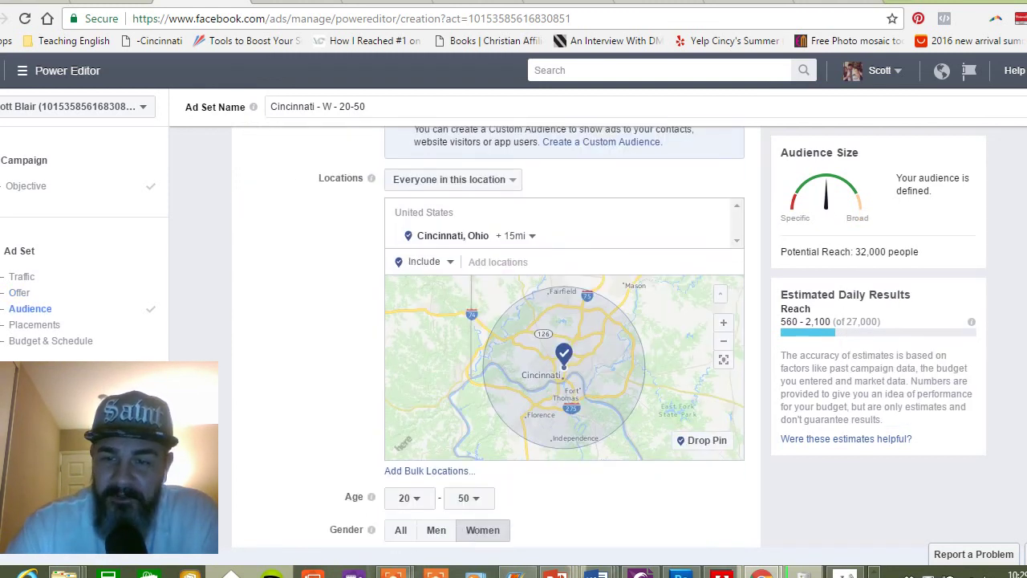